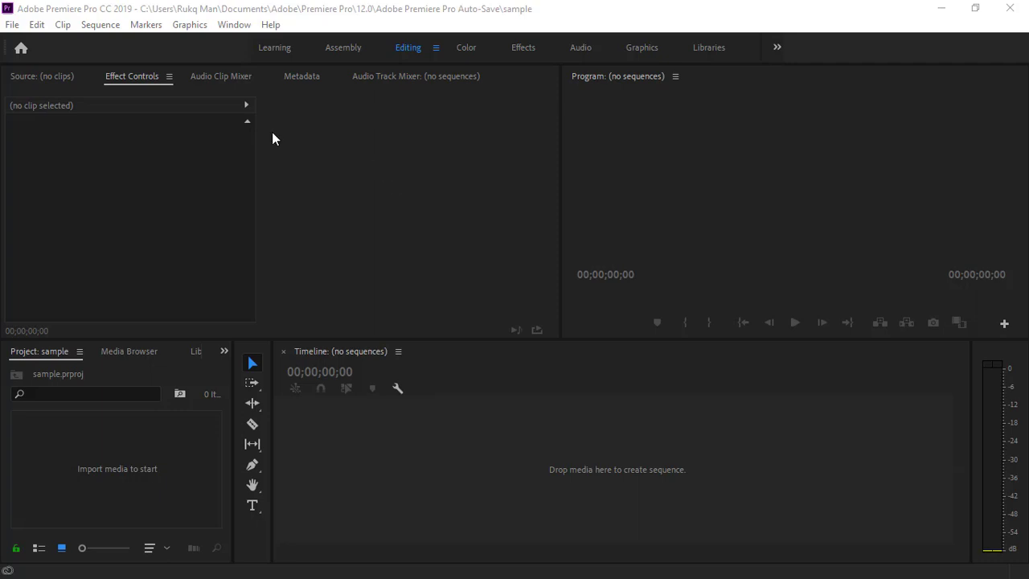
Create a new project named "sample edit" with the default settings.
click(12, 27)
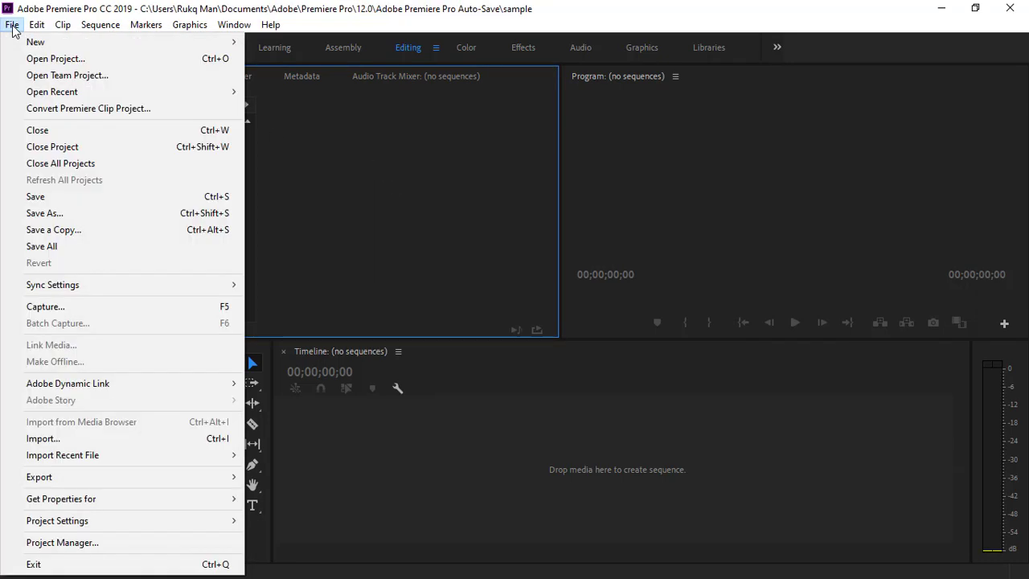
click(604, 14)
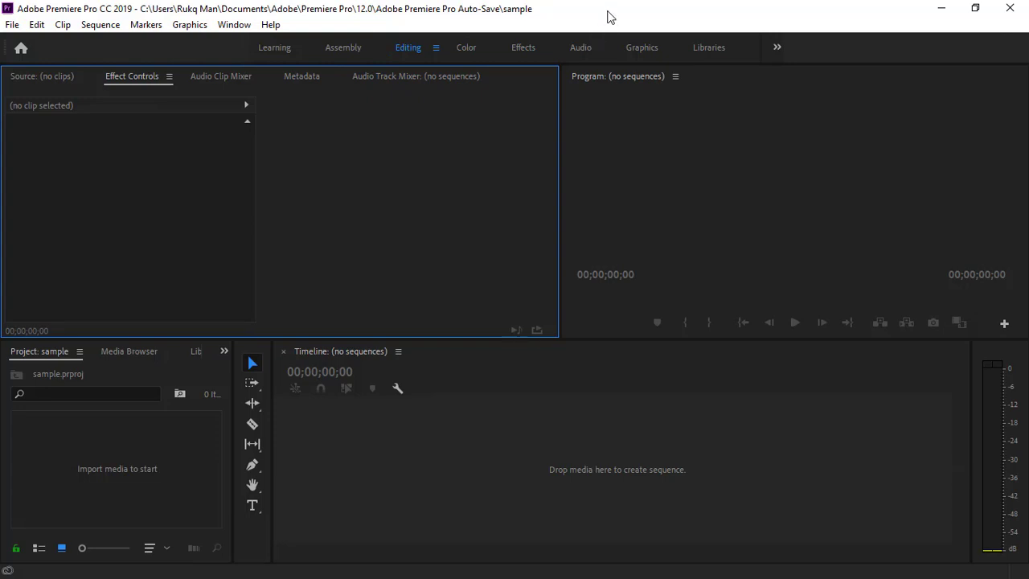
click(12, 25)
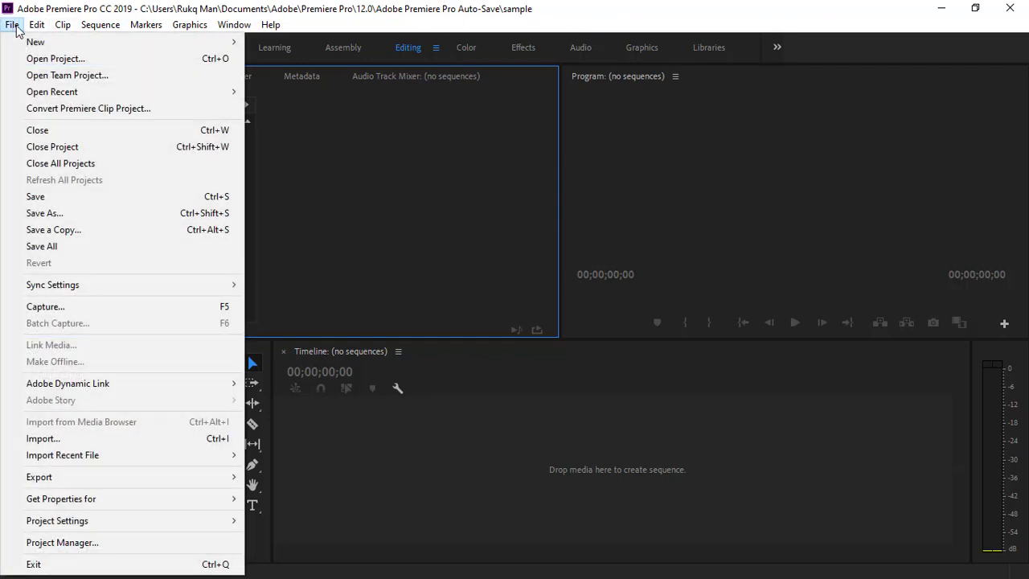
mouse_move(19, 42)
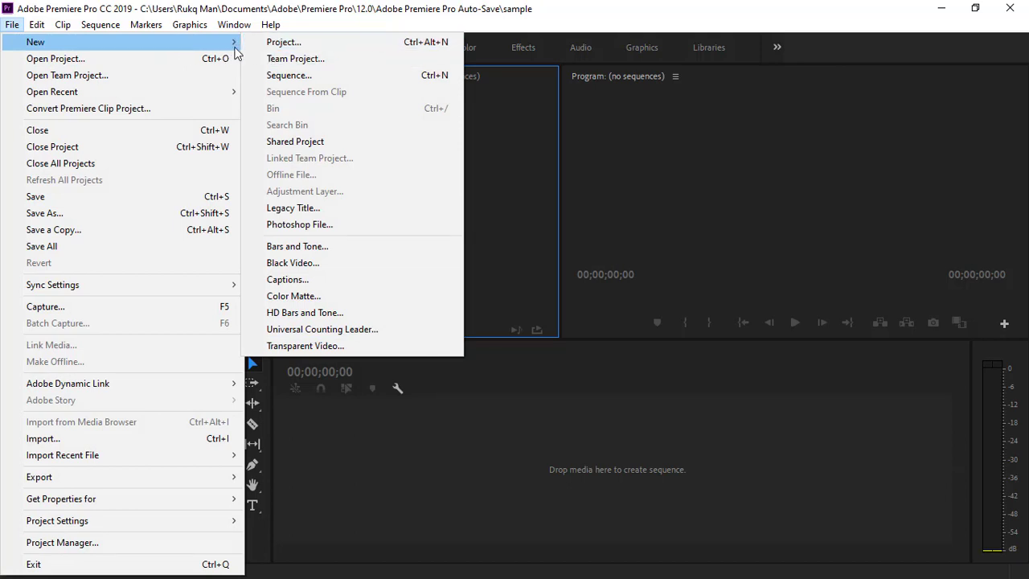
click(295, 41)
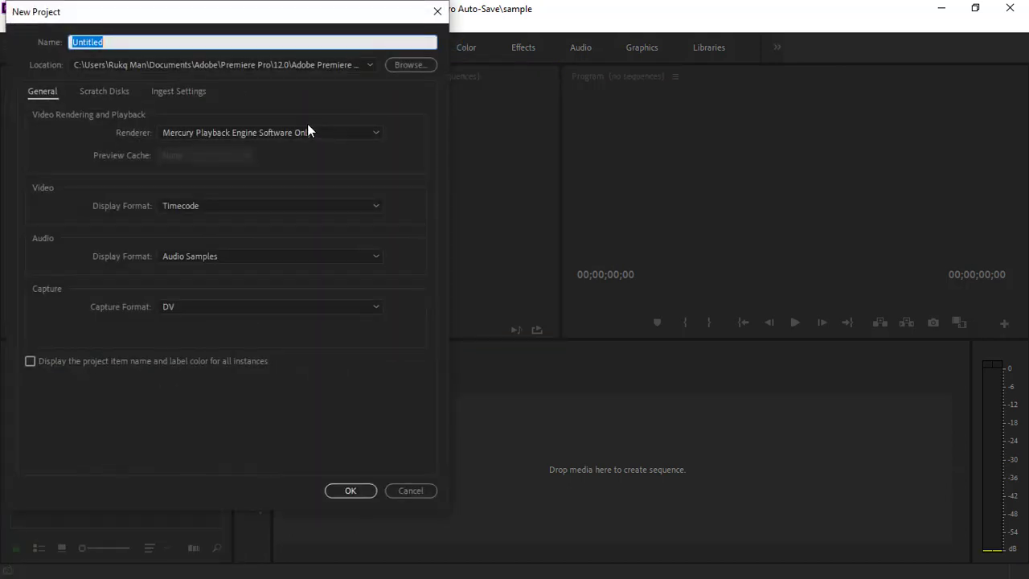
text(sample edit)
key(Return)
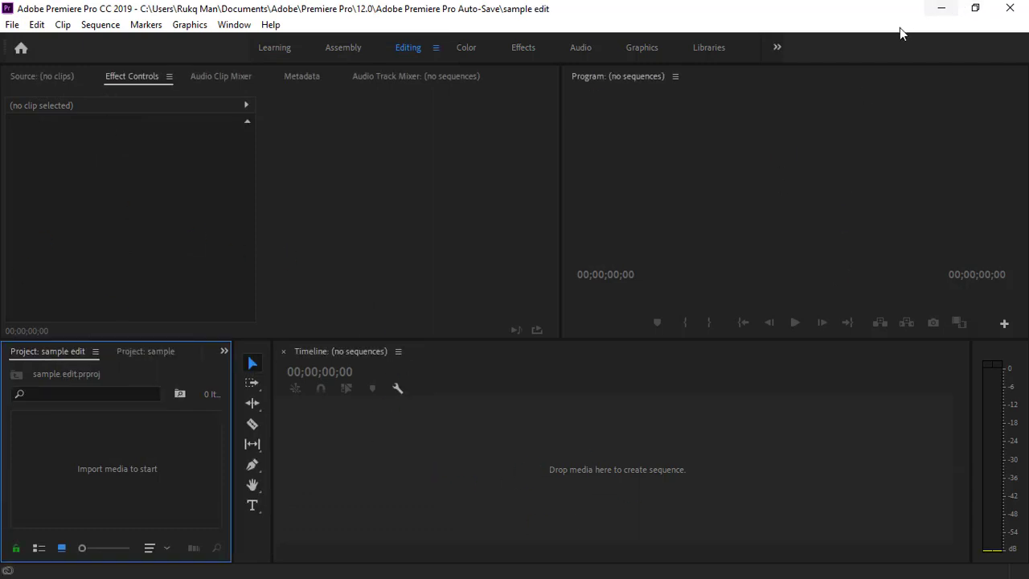
Switch to File Explorer's asset folder and select the combo1 and performance1 video files together.
click(939, 8)
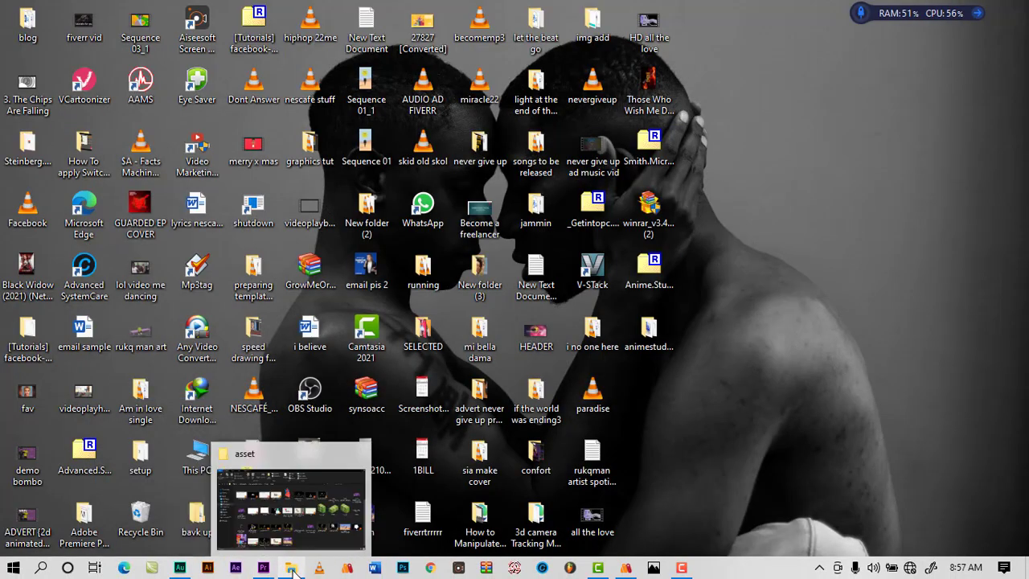
click(291, 567)
scroll(550, 297, up, 1)
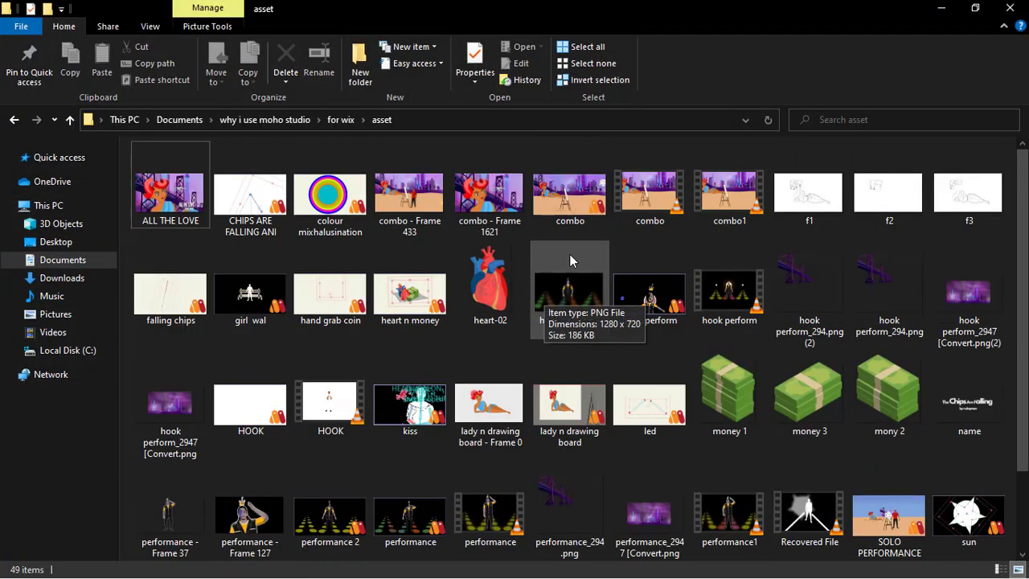
click(653, 193)
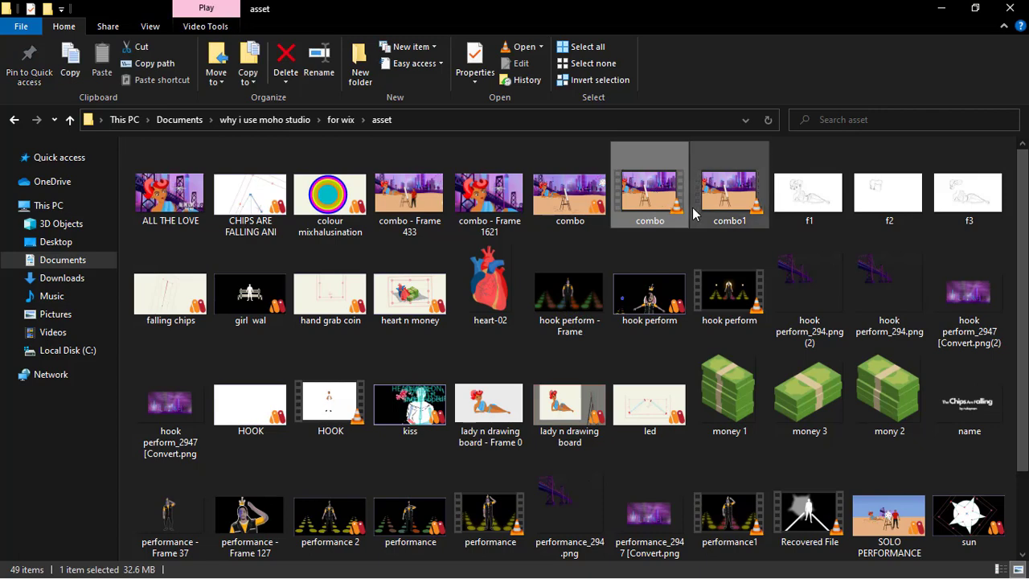
click(721, 192)
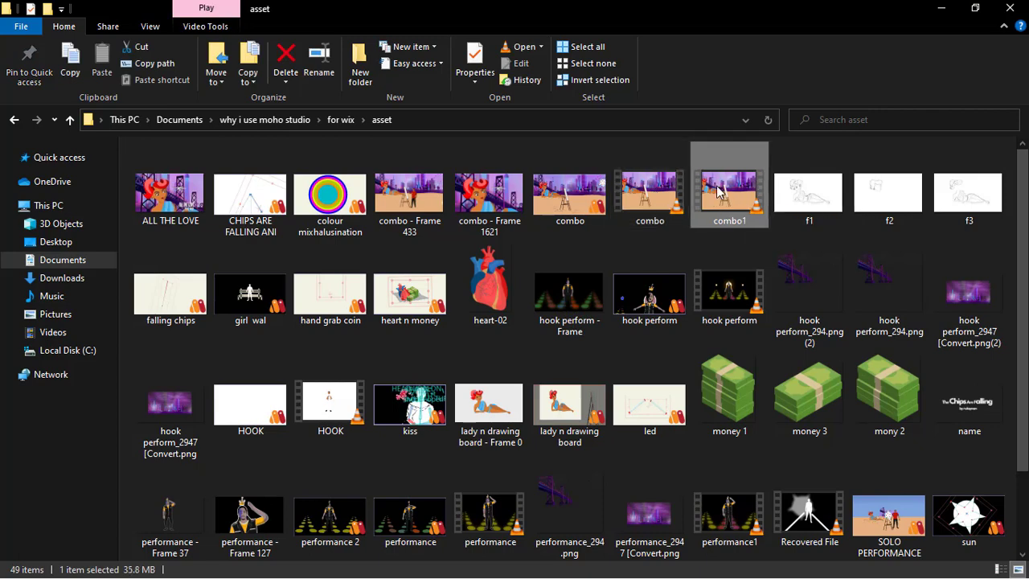
click(721, 515)
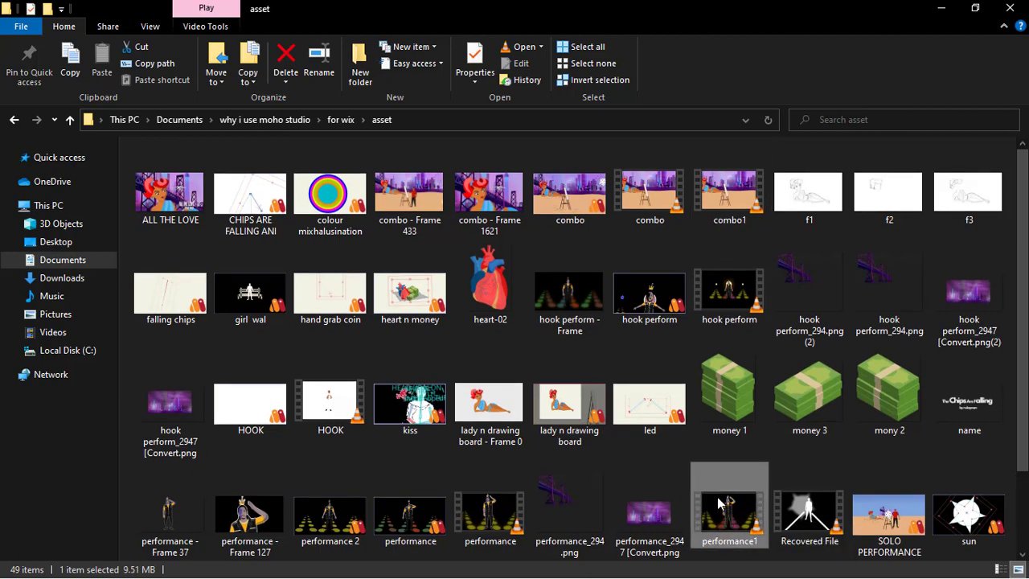
shift+click(729, 201)
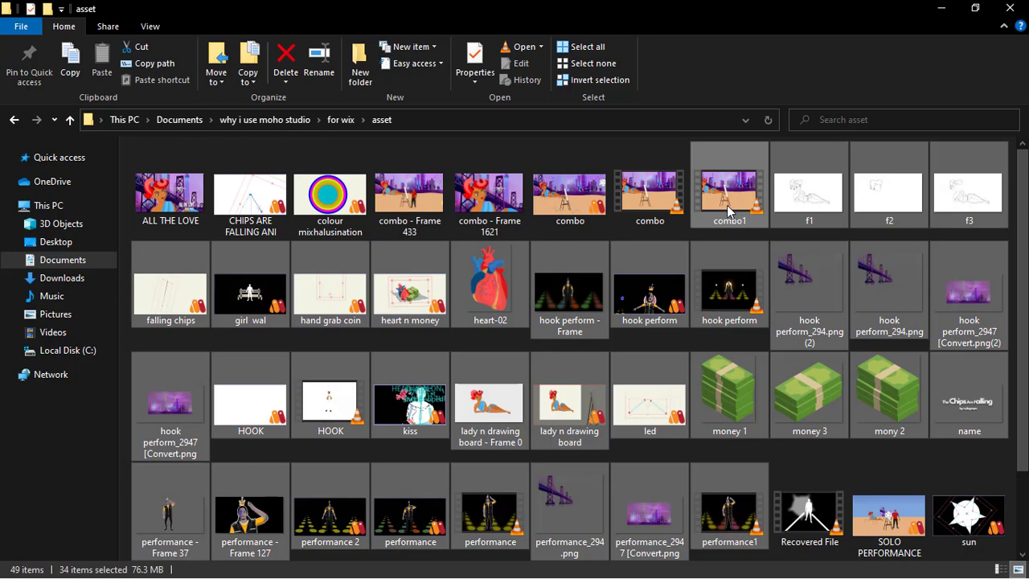
click(730, 209)
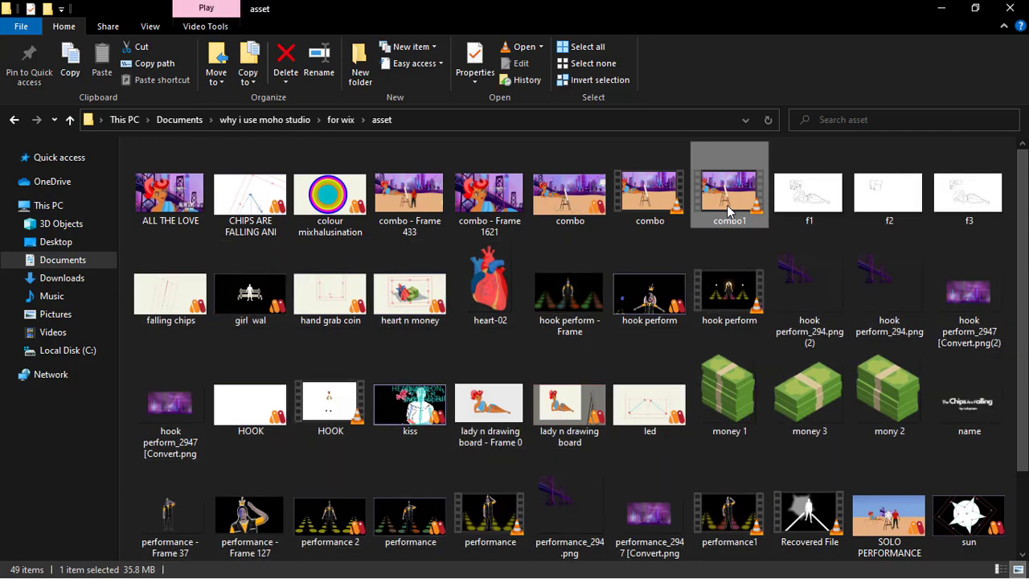
ctrl+click(764, 498)
drag(764, 498, 766, 201)
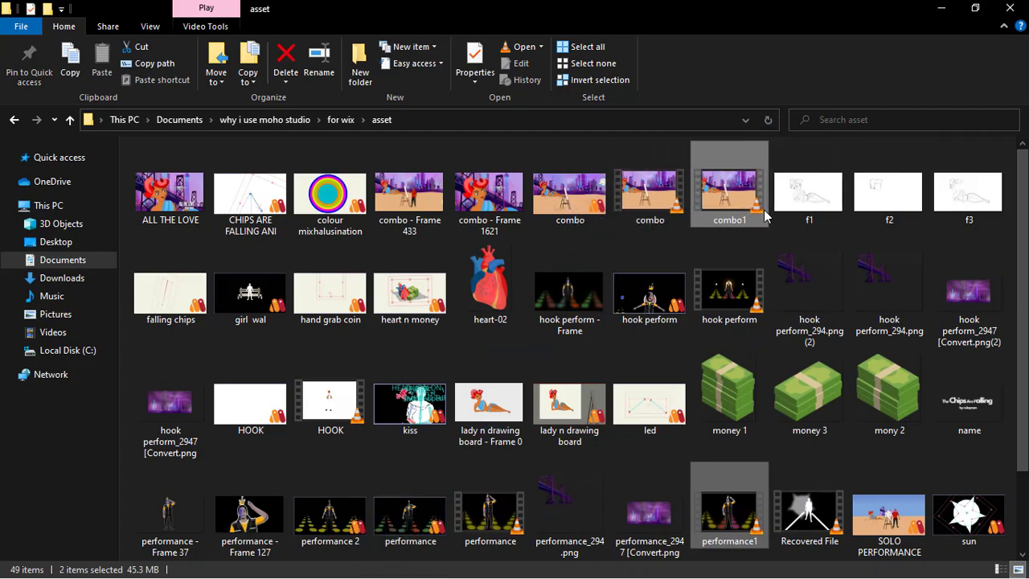
Bring the two selected videos into the empty Premiere Pro timeline as a new sequence and delete their audio from track A1.
click(975, 8)
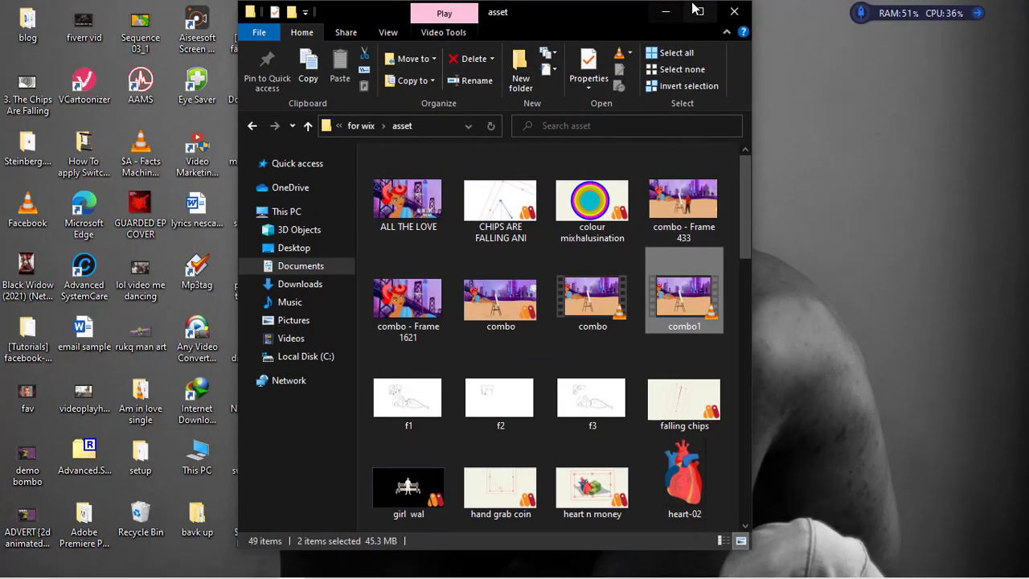
drag(757, 258, 1028, 258)
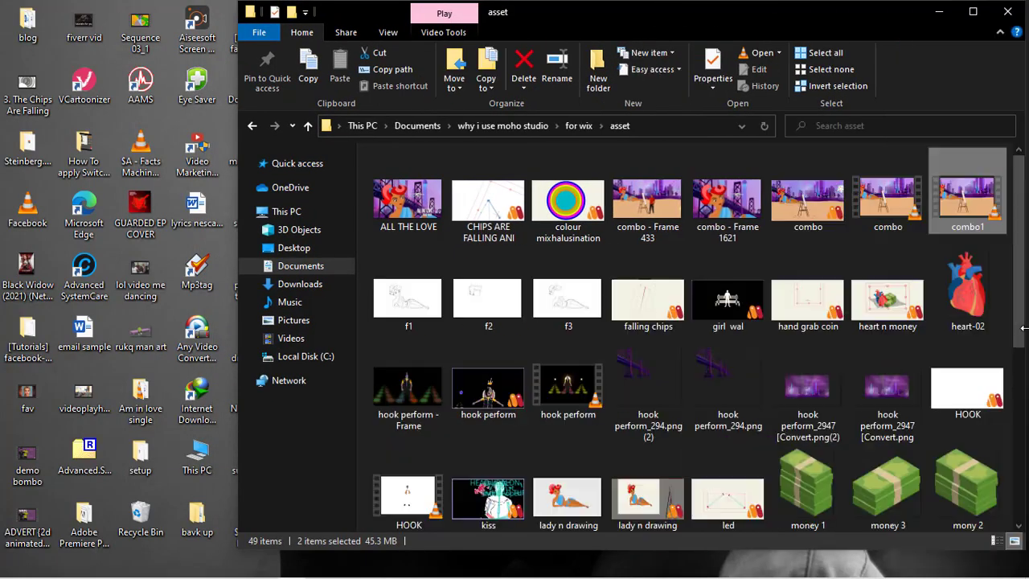
drag(701, 15, 526, 16)
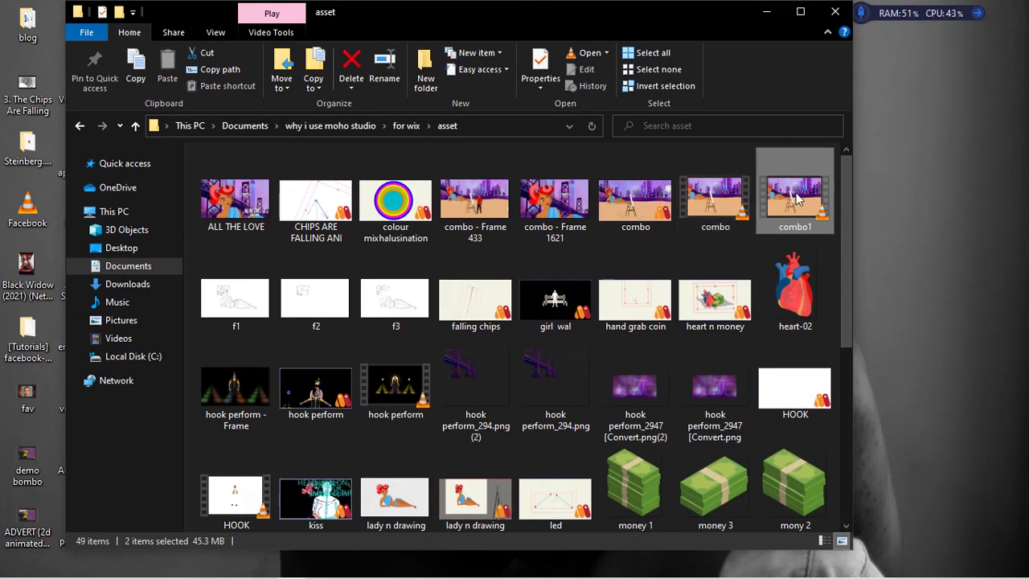
drag(800, 201, 350, 507)
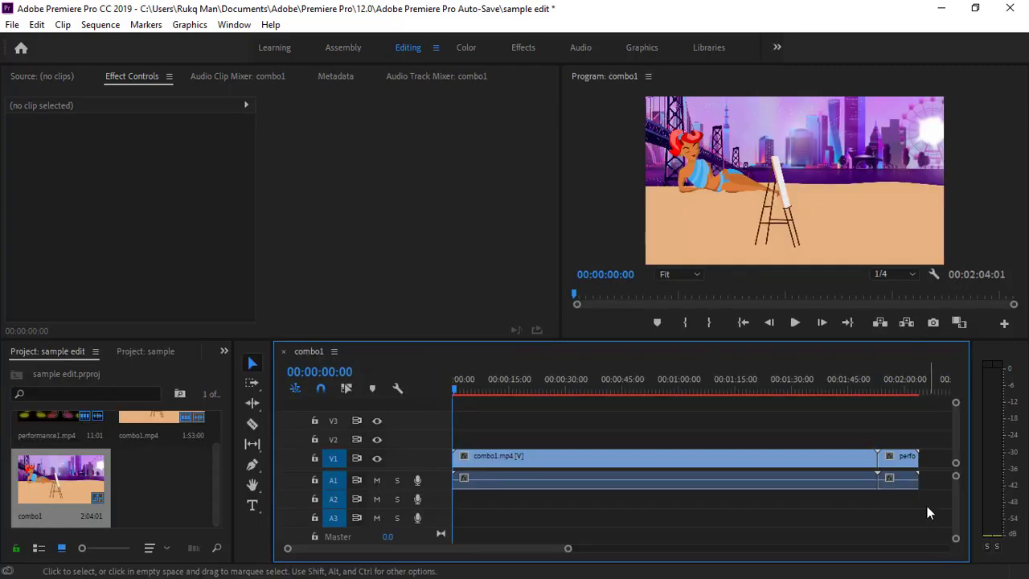
drag(927, 506, 376, 484)
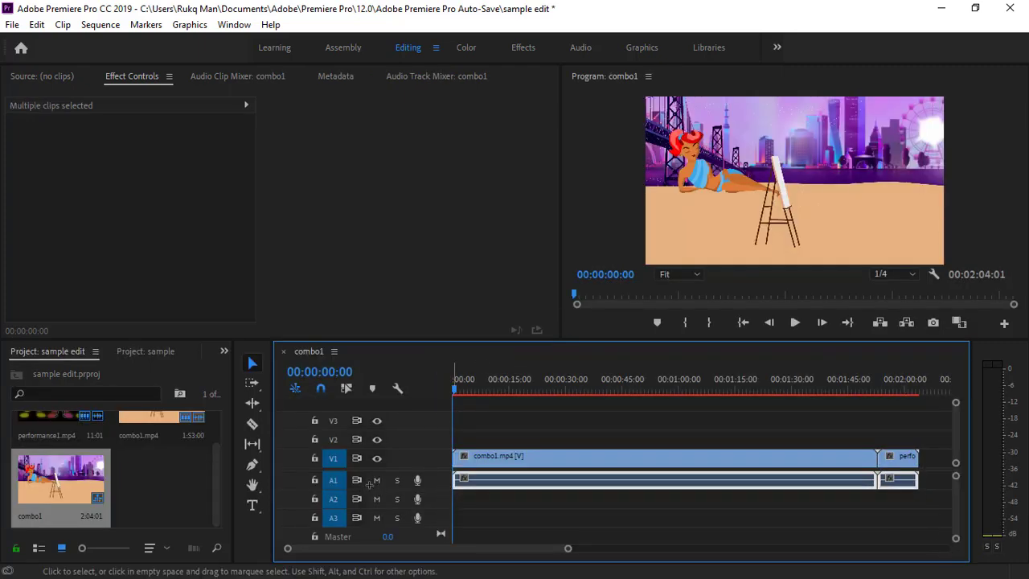
key(Delete)
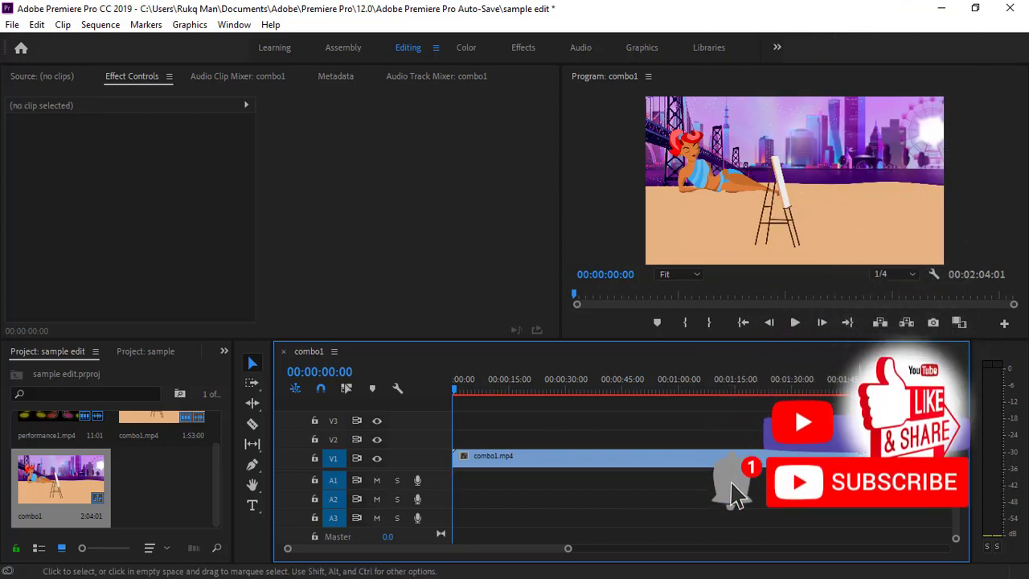
Scrub through the sequence into the performance1.mp4 clip and return the playhead to the start.
click(464, 390)
drag(474, 392, 892, 483)
click(582, 468)
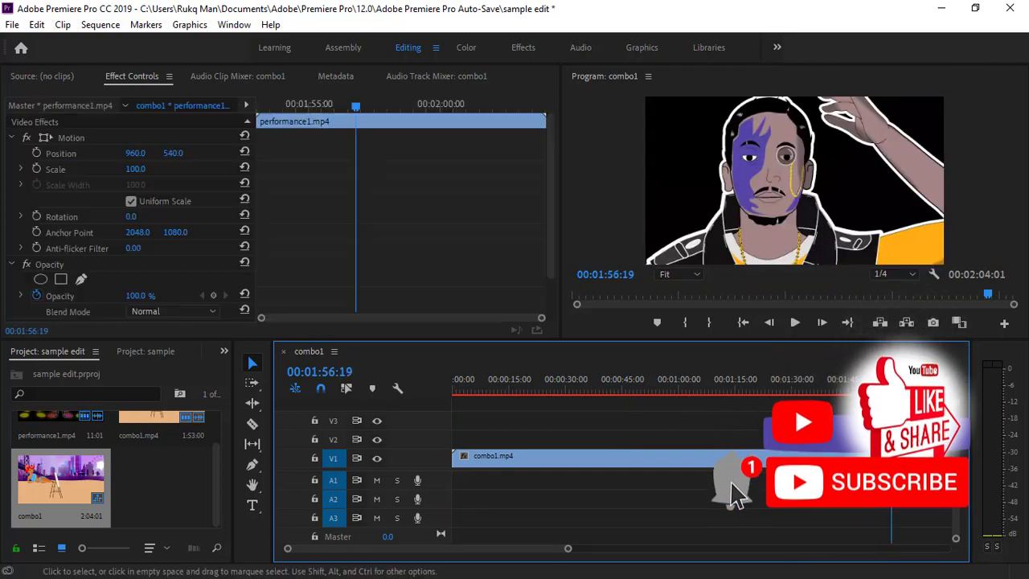
key(Home)
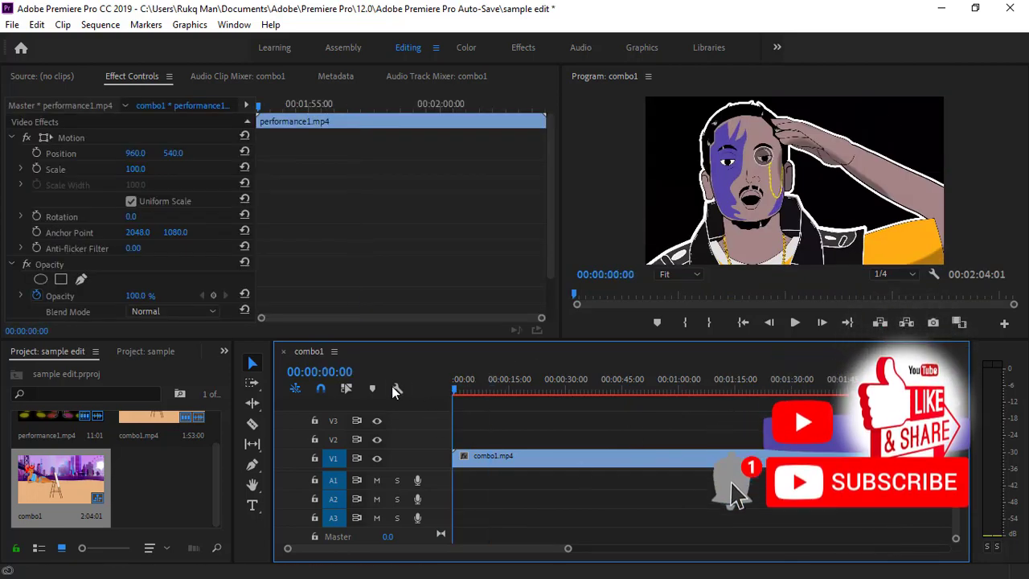
Duplicate the combo1.mp4 clip from V1 onto track V2 and set the copy's scale to 130.
drag(568, 549, 631, 550)
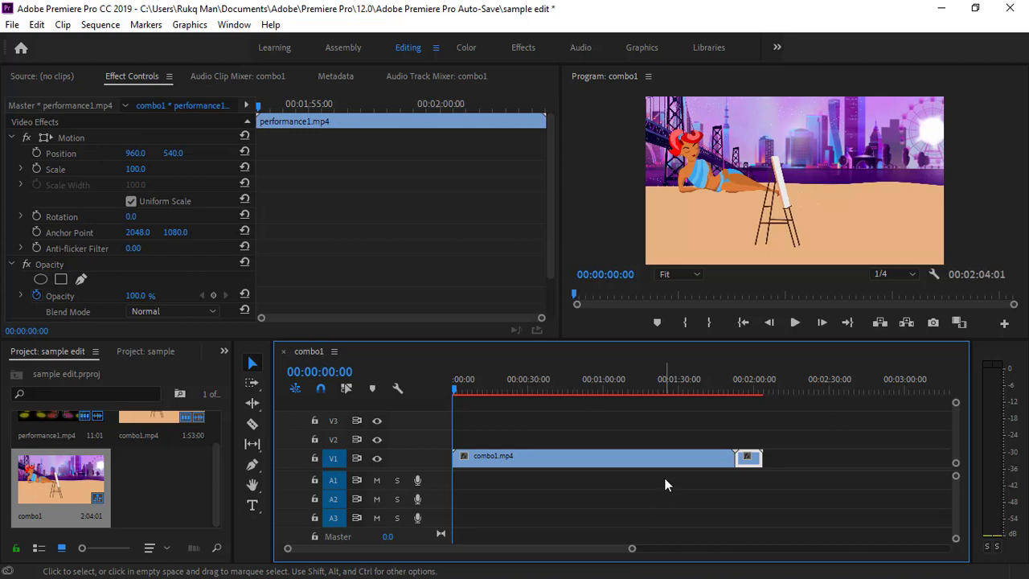
click(636, 458)
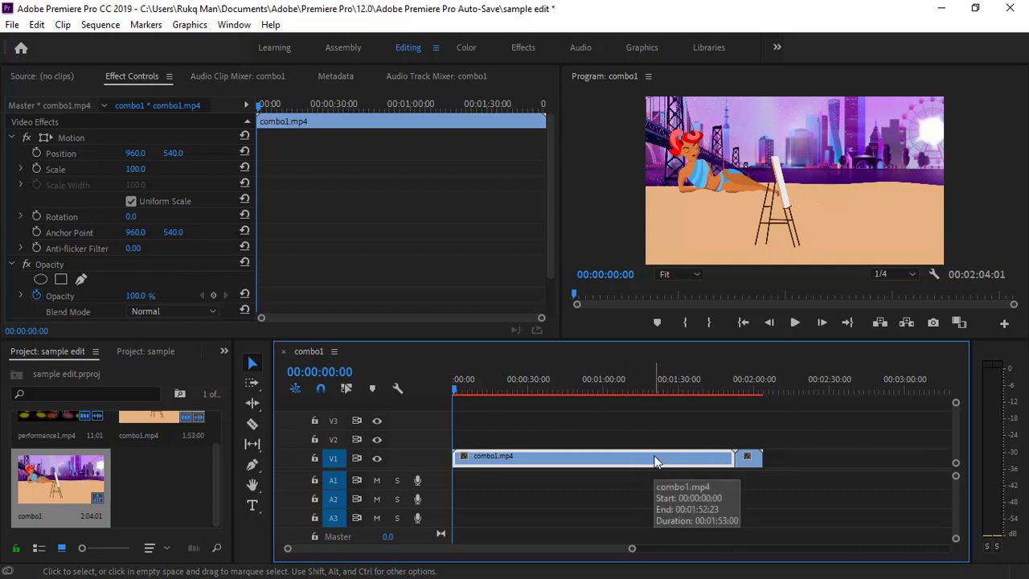
click(333, 465)
click(338, 442)
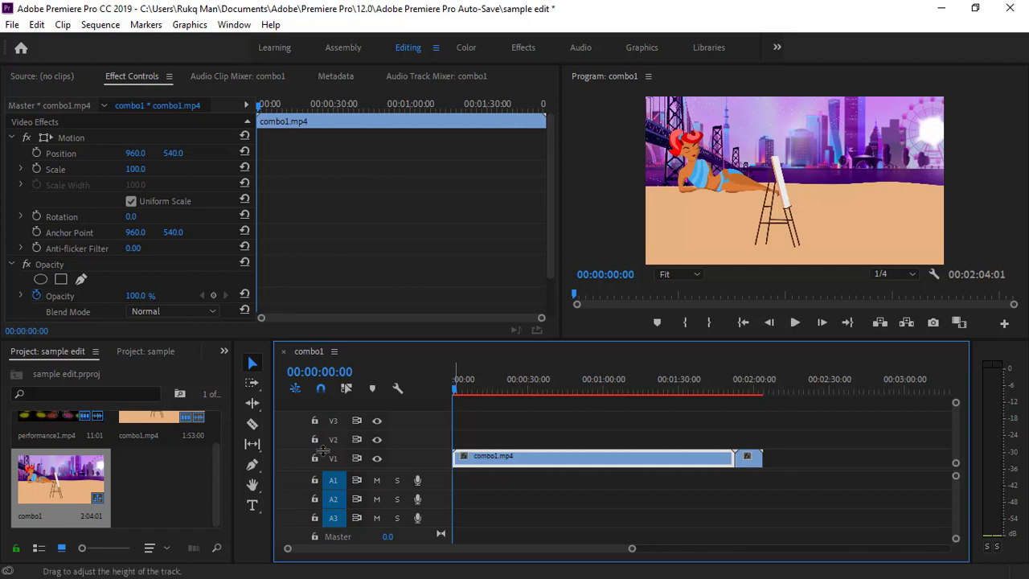
click(327, 438)
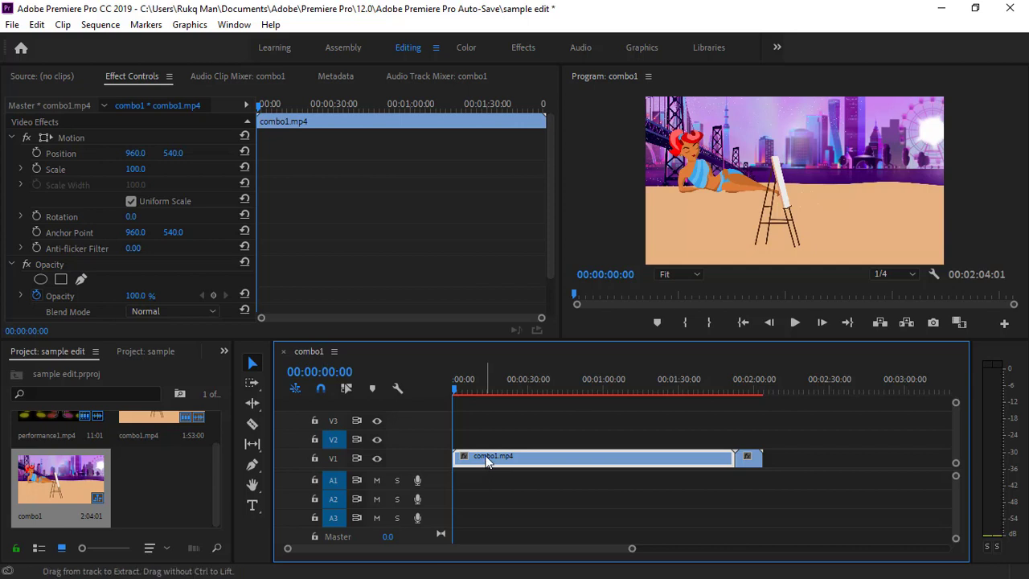
key(ctrl+v)
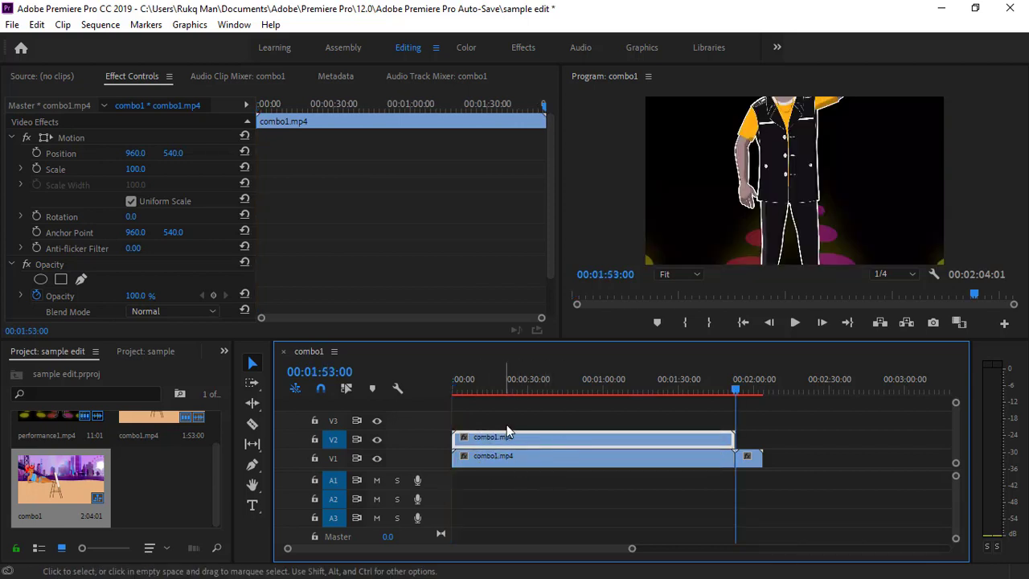
click(514, 382)
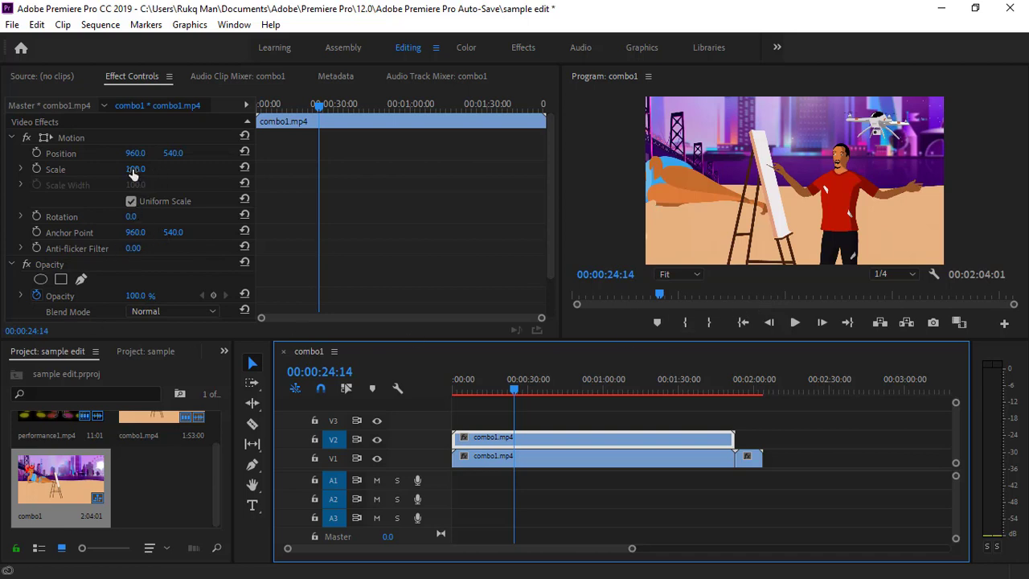
drag(133, 174, 158, 174)
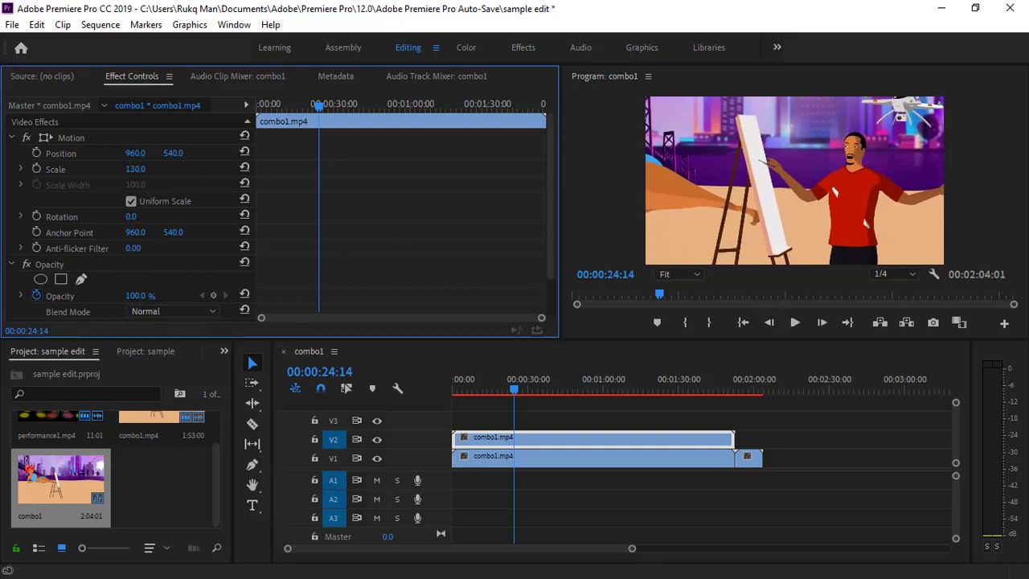
Duplicate the scaled combo1.mp4 clip from V2 onto track V3, aligned with the start of the sequence.
click(496, 442)
click(331, 421)
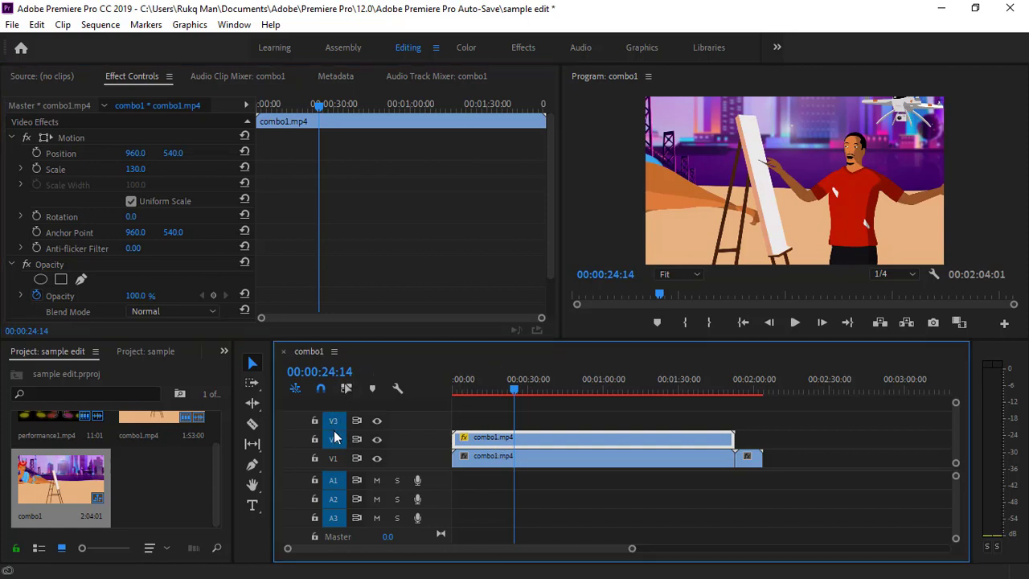
key(ctrl+v)
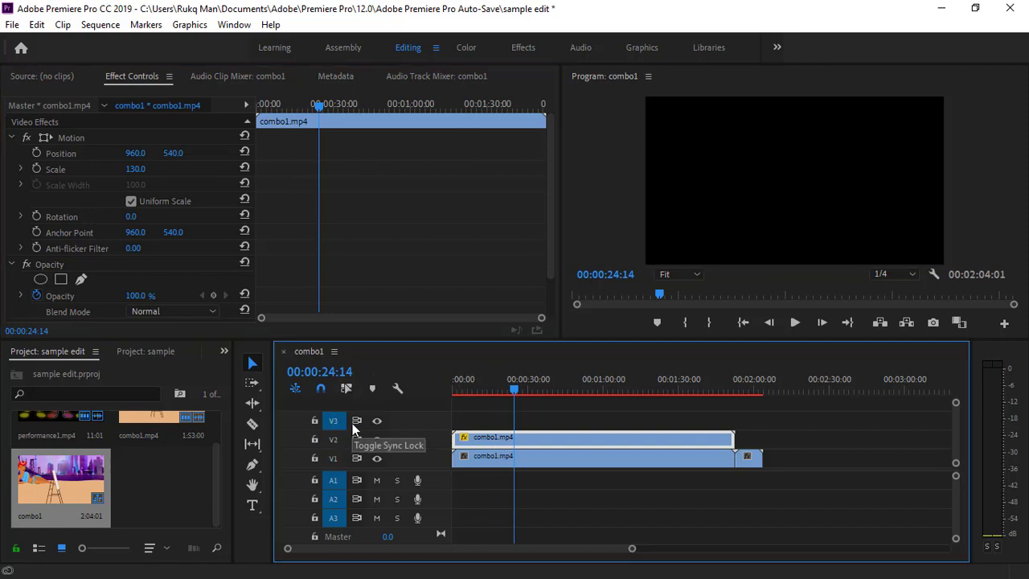
drag(581, 418, 519, 418)
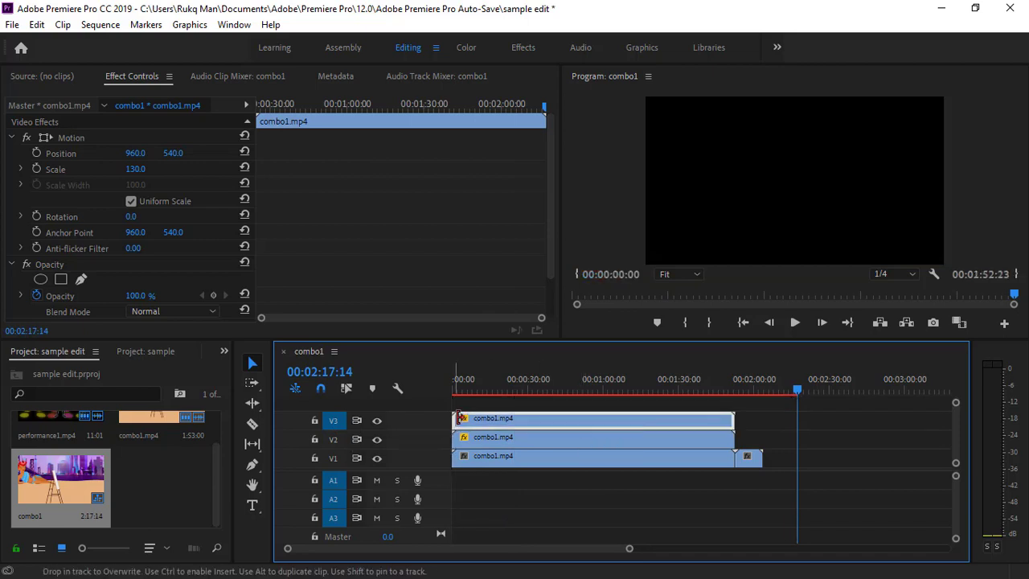
Set the scale of the combo1.mp4 copy on V3 to 211, checking the framing at 00:00:19:19.
click(503, 381)
click(502, 380)
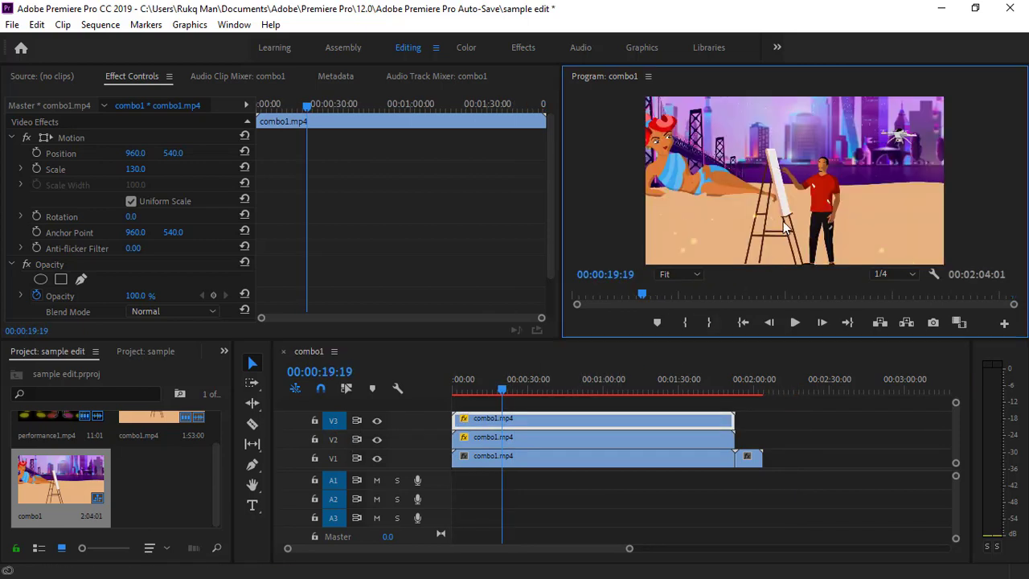
drag(143, 156, 190, 169)
key(ctrl+z)
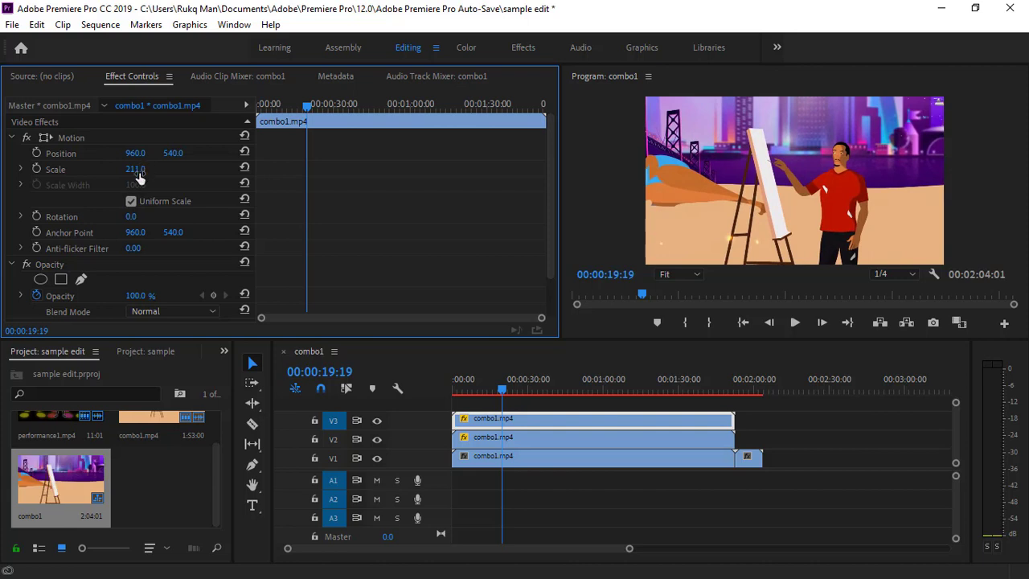
Return the playhead to the start and shift performance1.mp4 on V1 to leave a gap of about 11 seconds after combo1.mp4.
click(455, 389)
click(760, 459)
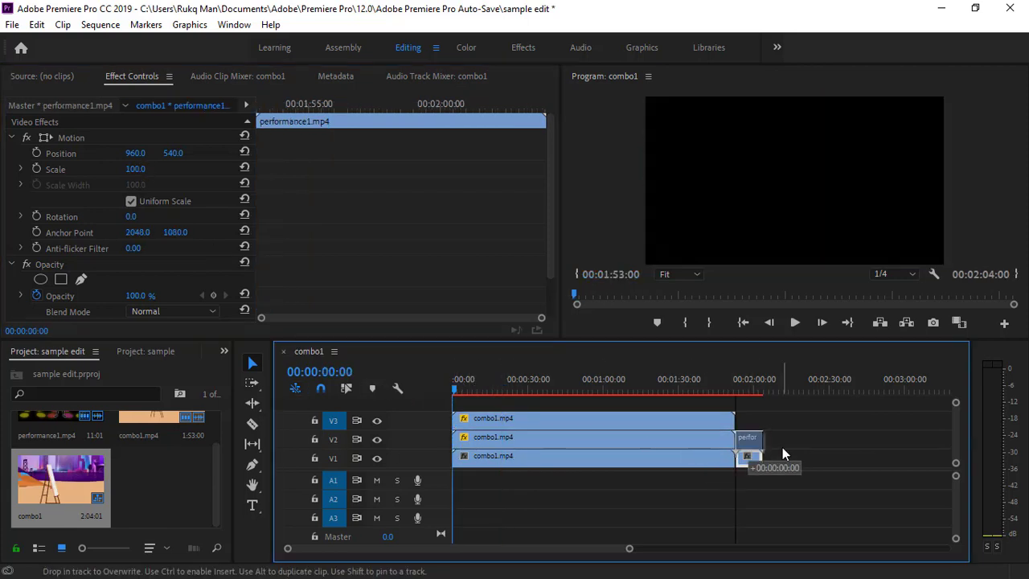
drag(757, 460, 783, 458)
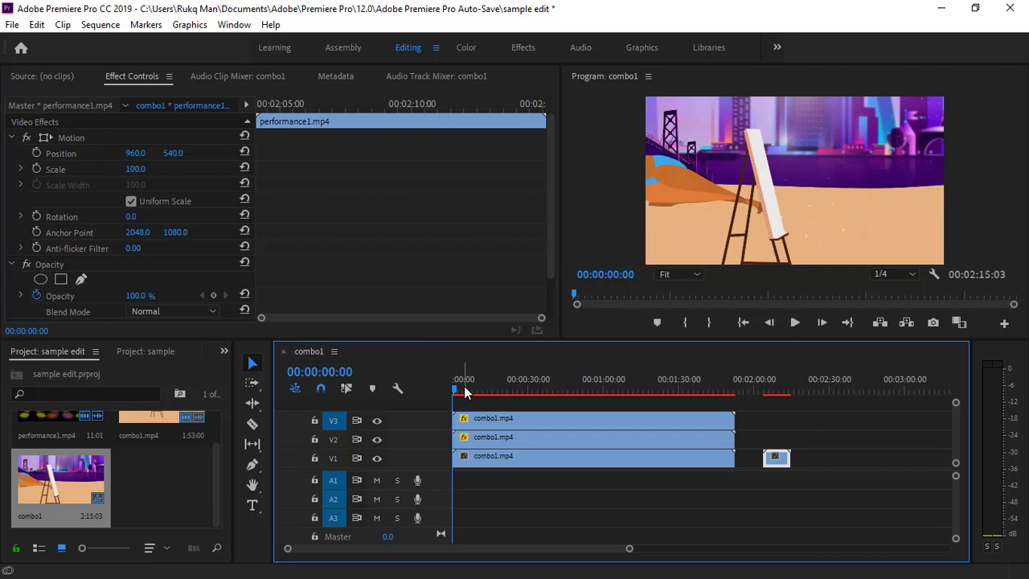
Compare the framing of the three stacked combo1.mp4 clips by hiding tracks V3 and V2, showing V2 and V3 again in turn.
click(553, 457)
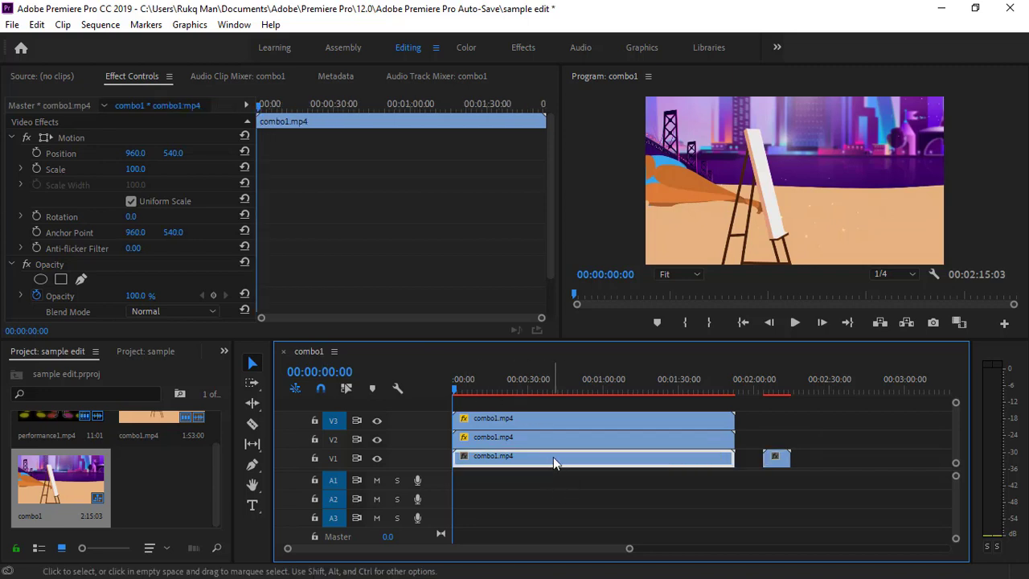
click(377, 420)
click(377, 439)
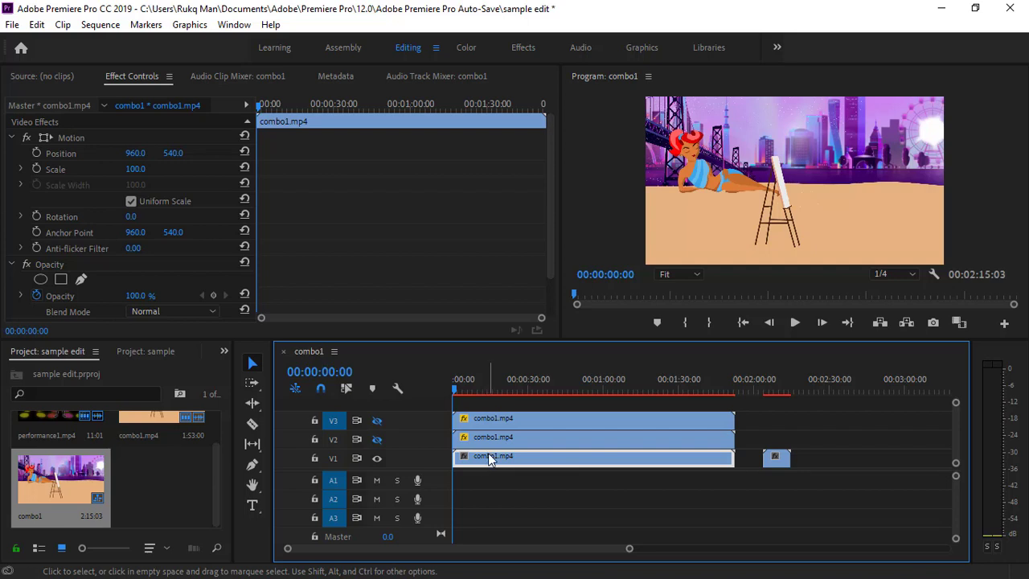
click(377, 439)
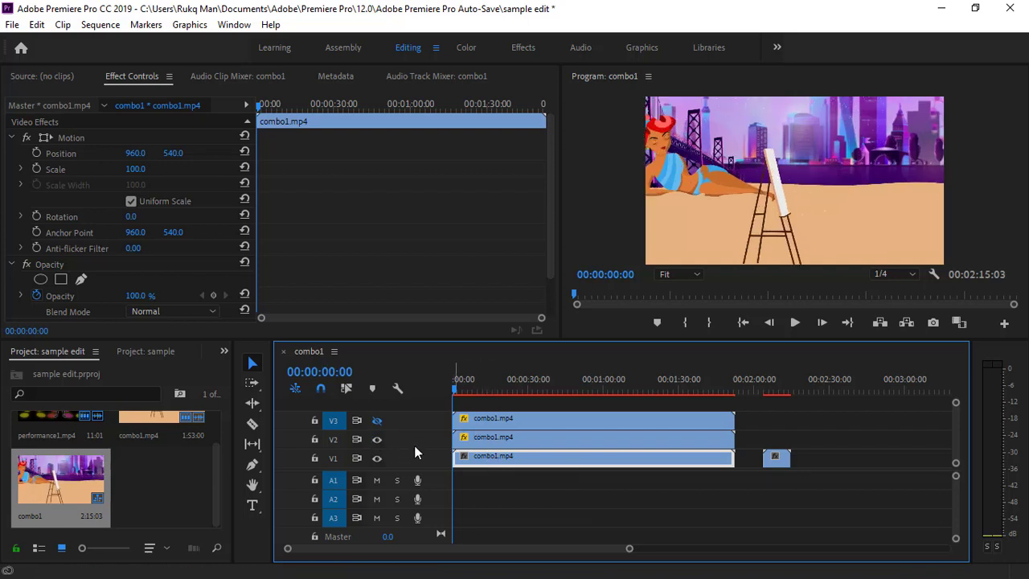
click(377, 421)
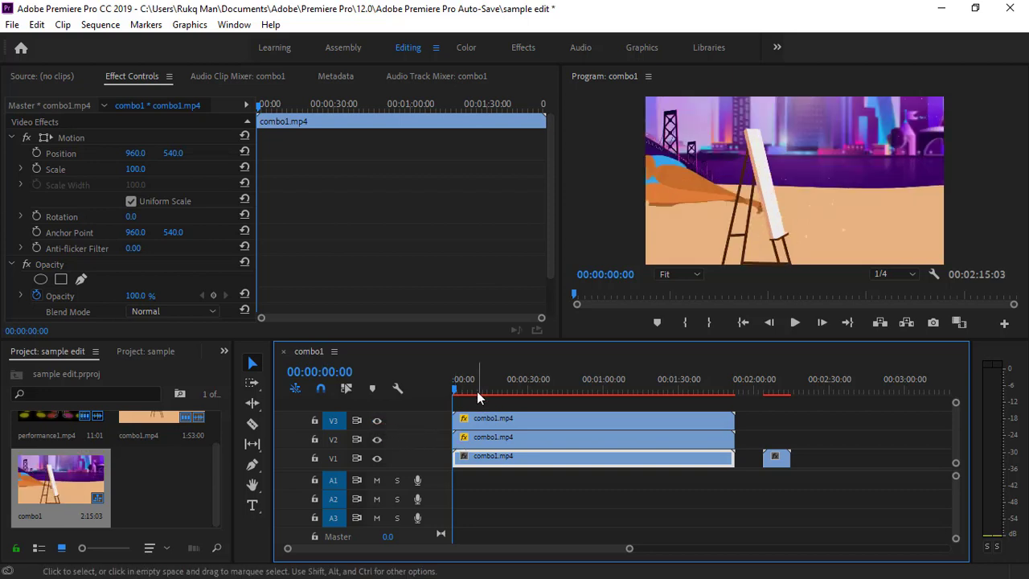
drag(478, 391, 451, 390)
Split the combo1.mp4 clip on V2 with the Razor tool into segments of a few seconds each, at irregular intervals along its whole length.
click(472, 436)
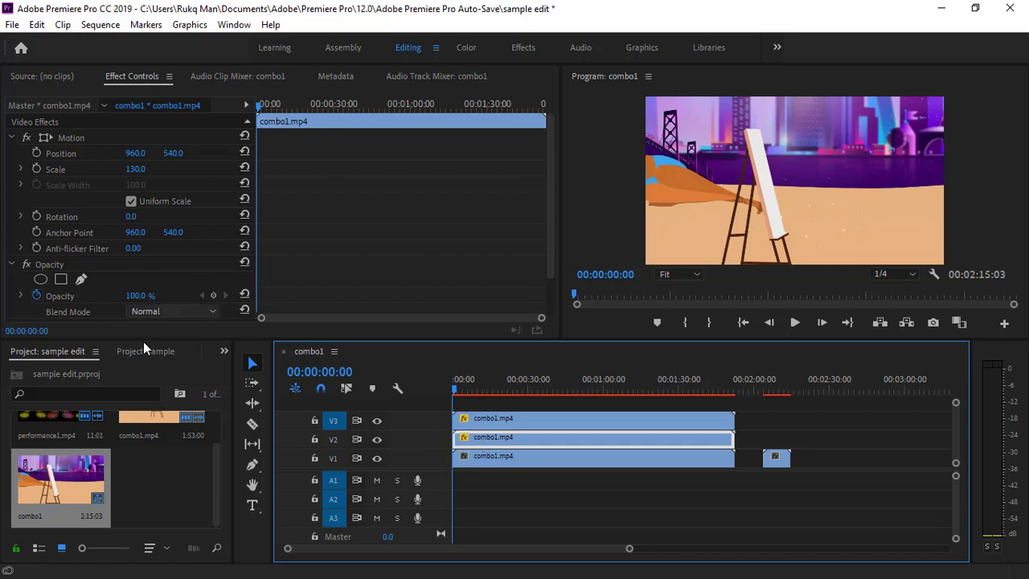
click(252, 425)
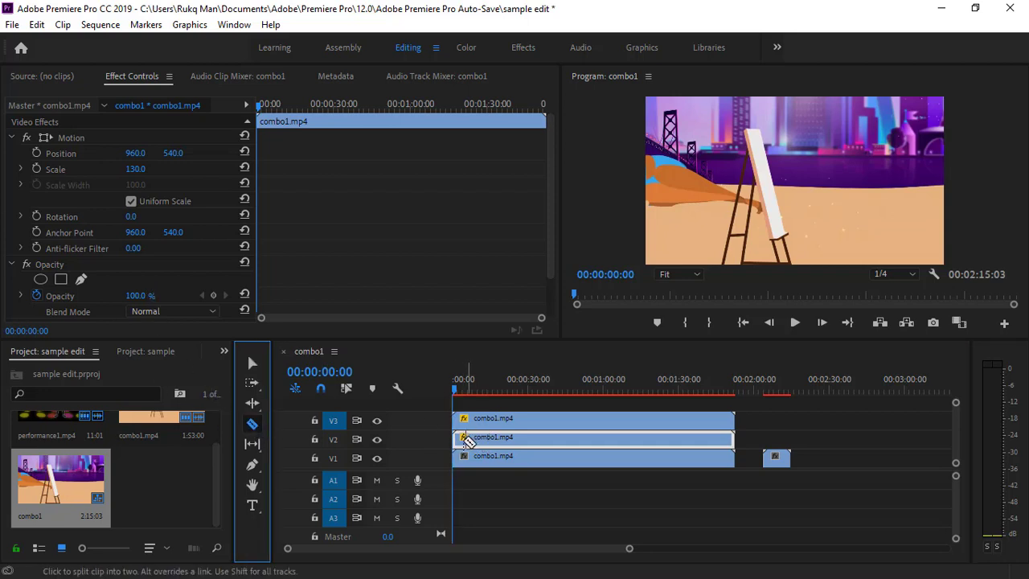
drag(631, 550, 594, 558)
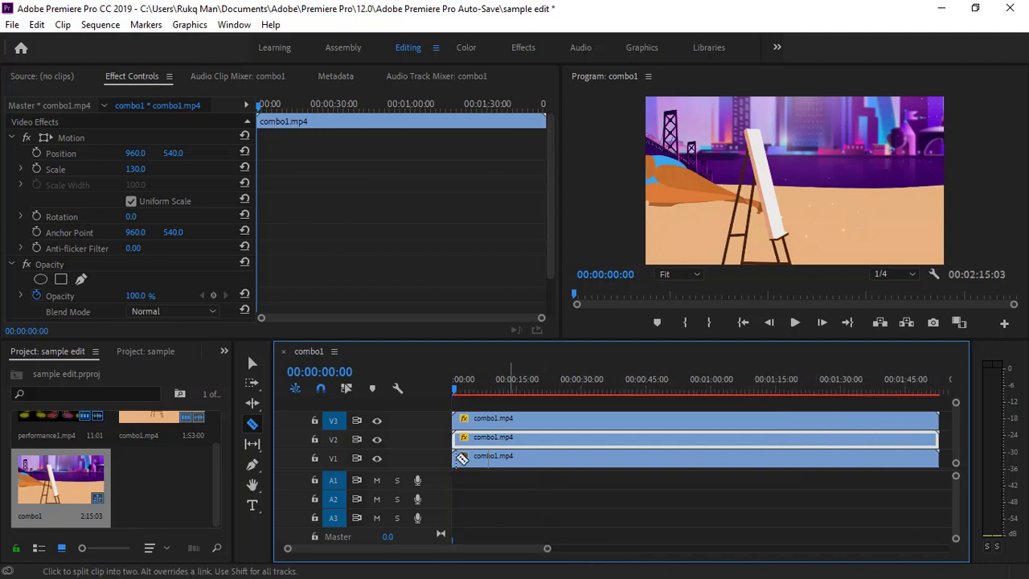
click(465, 436)
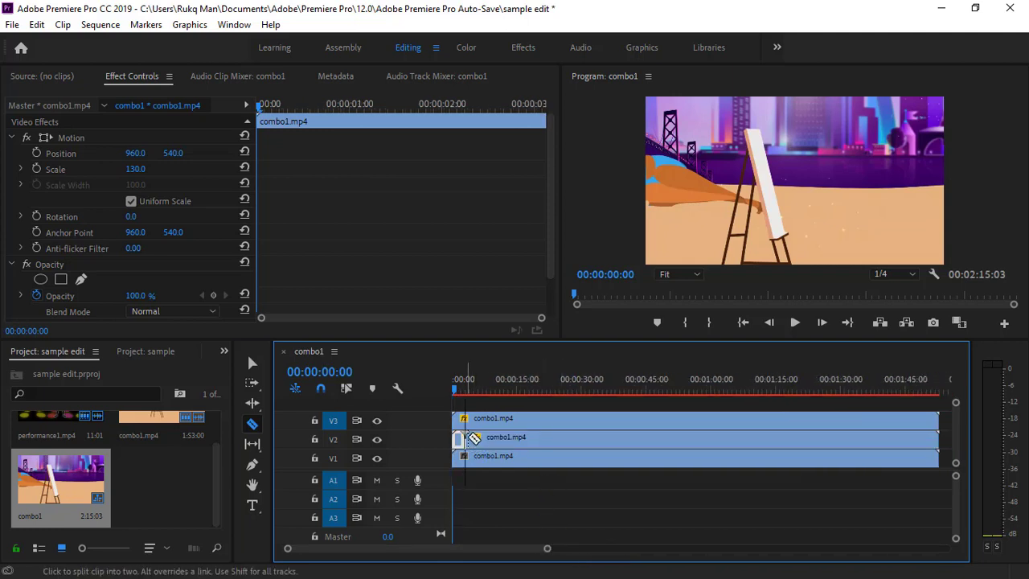
click(479, 437)
click(496, 437)
click(534, 436)
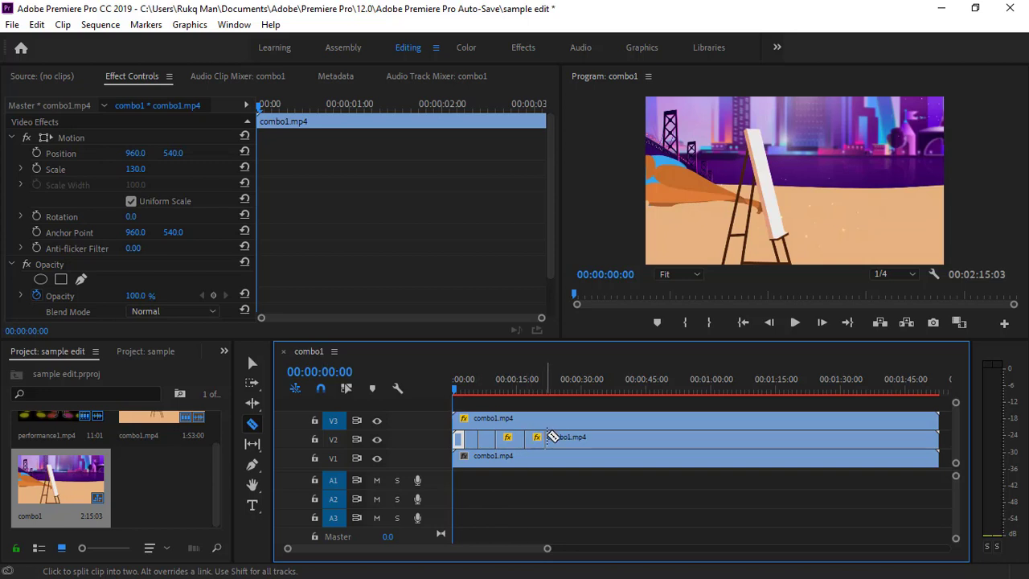
click(547, 436)
click(567, 436)
click(585, 436)
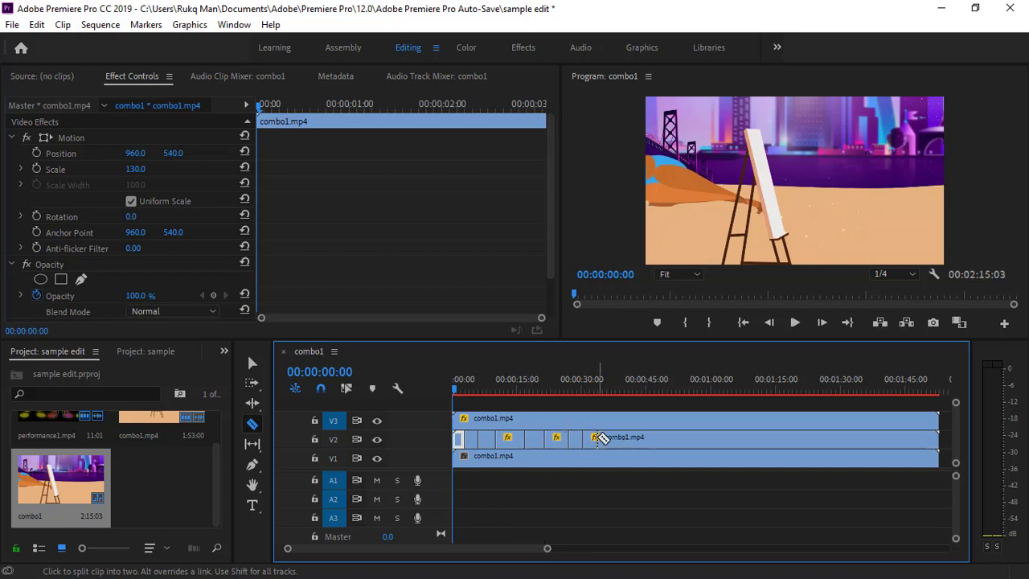
click(596, 437)
click(609, 436)
click(626, 436)
click(635, 437)
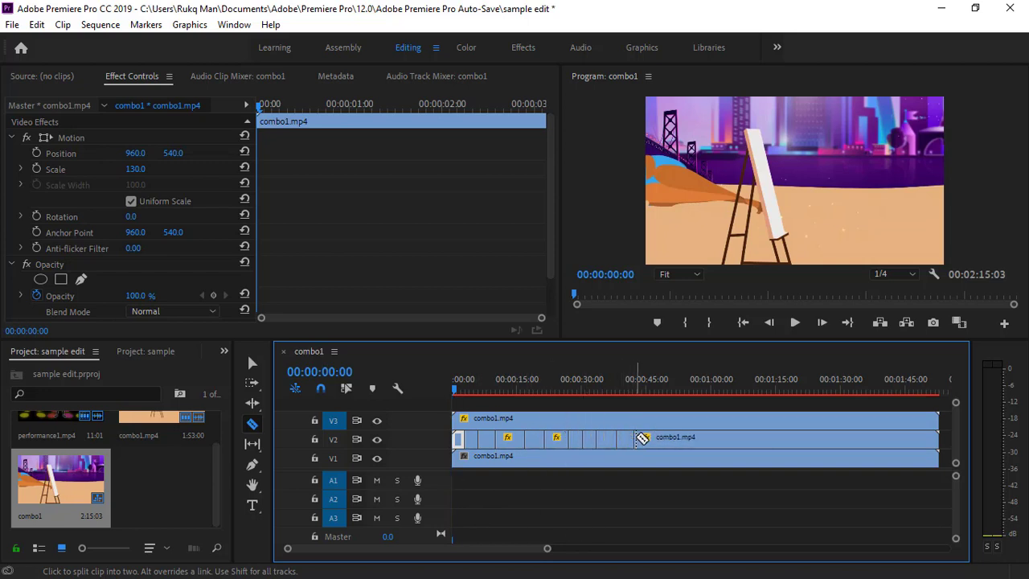
click(651, 437)
click(671, 437)
click(686, 437)
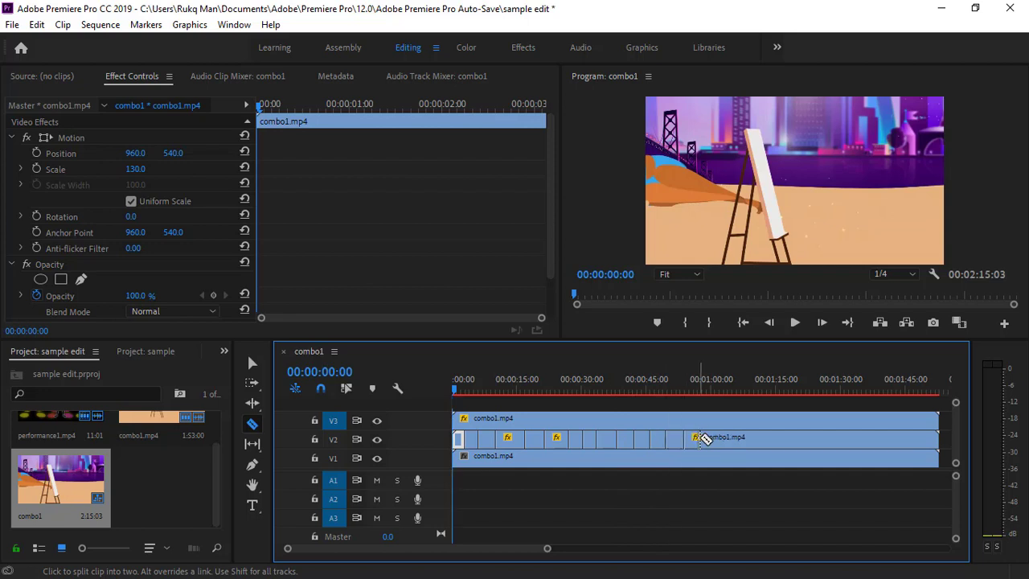
click(701, 436)
click(715, 437)
click(730, 437)
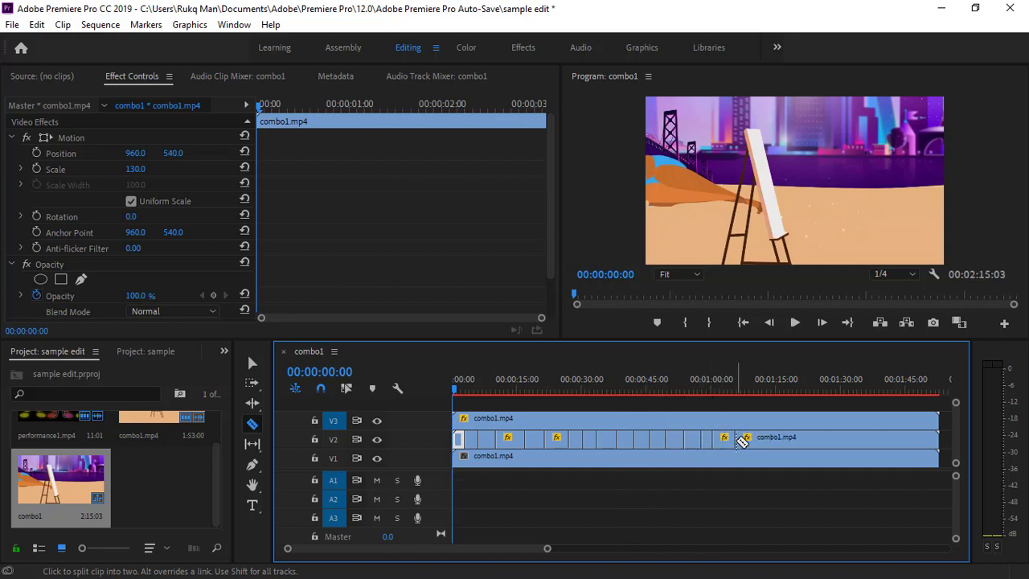
click(743, 437)
click(758, 437)
click(773, 437)
click(785, 437)
click(796, 437)
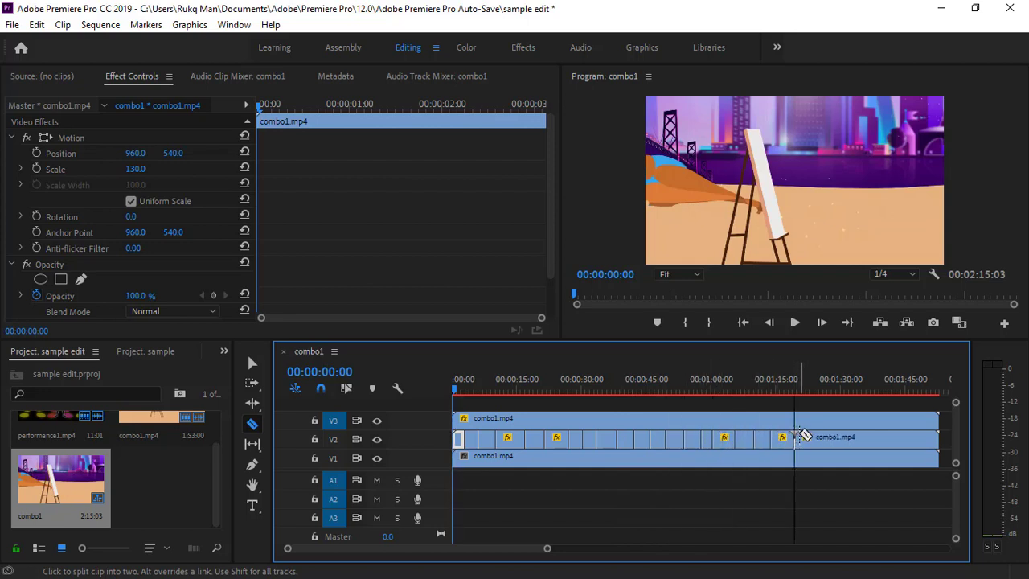
click(818, 437)
click(841, 437)
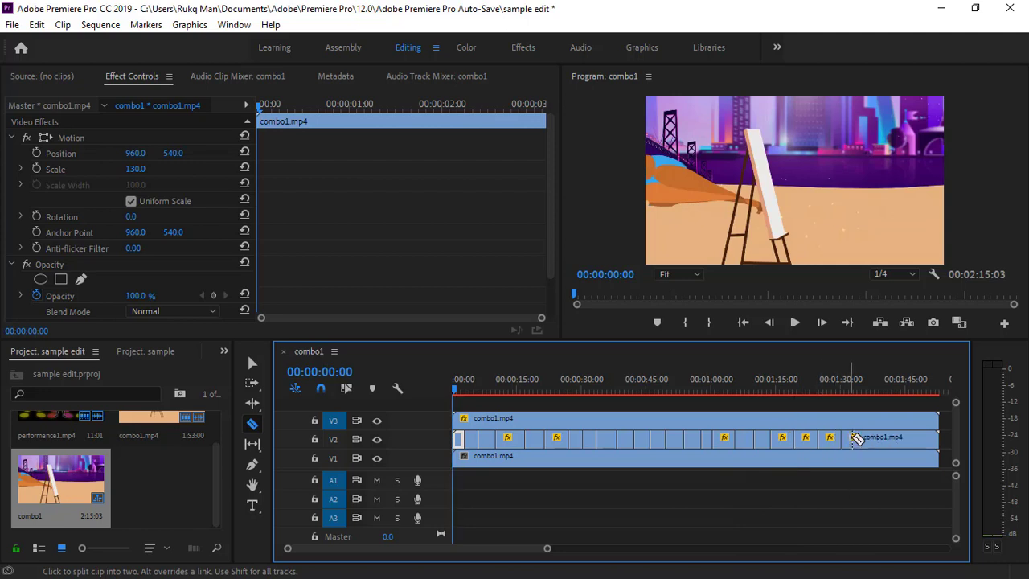
click(865, 437)
click(883, 436)
click(899, 437)
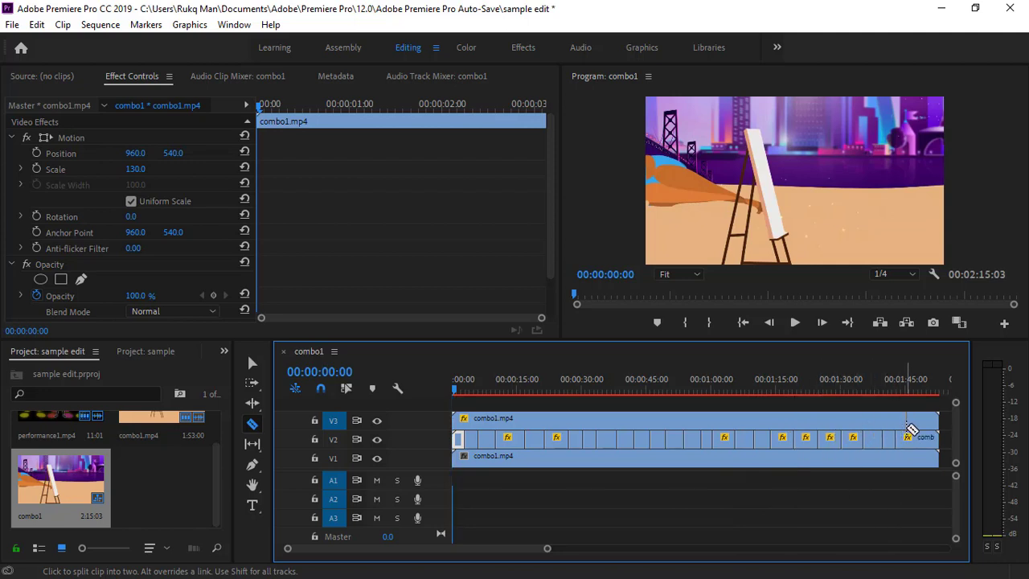
click(919, 438)
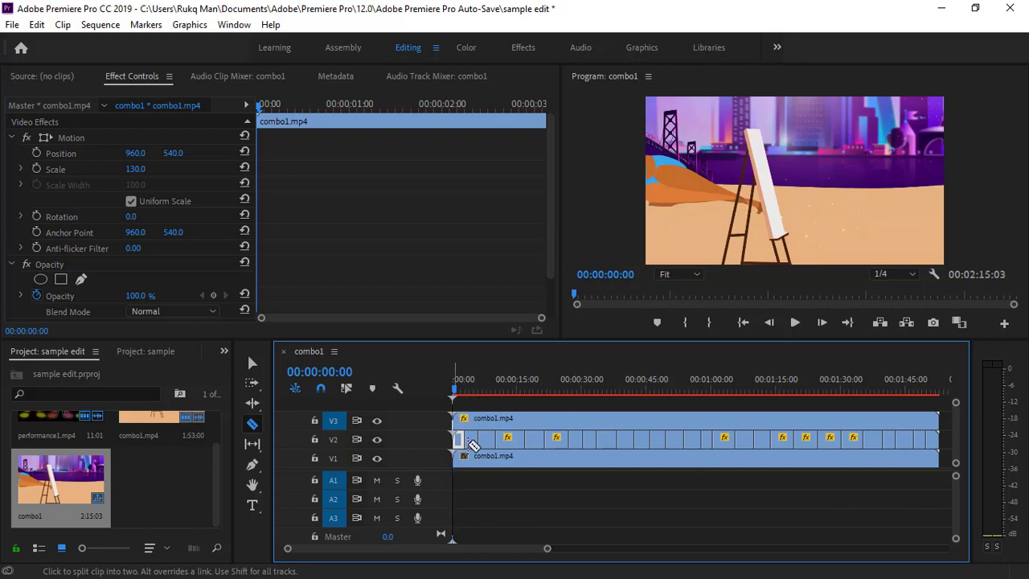
Split the combo1.mp4 clip on V3 with the Razor tool into short irregular segments, from the sequence start to about 00:01:44.
drag(546, 550, 498, 551)
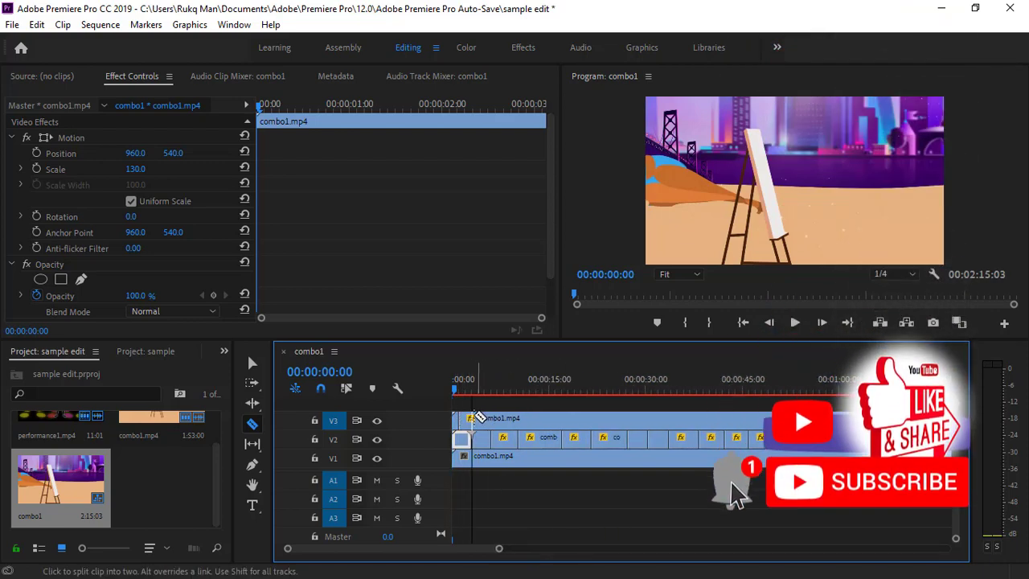
click(483, 418)
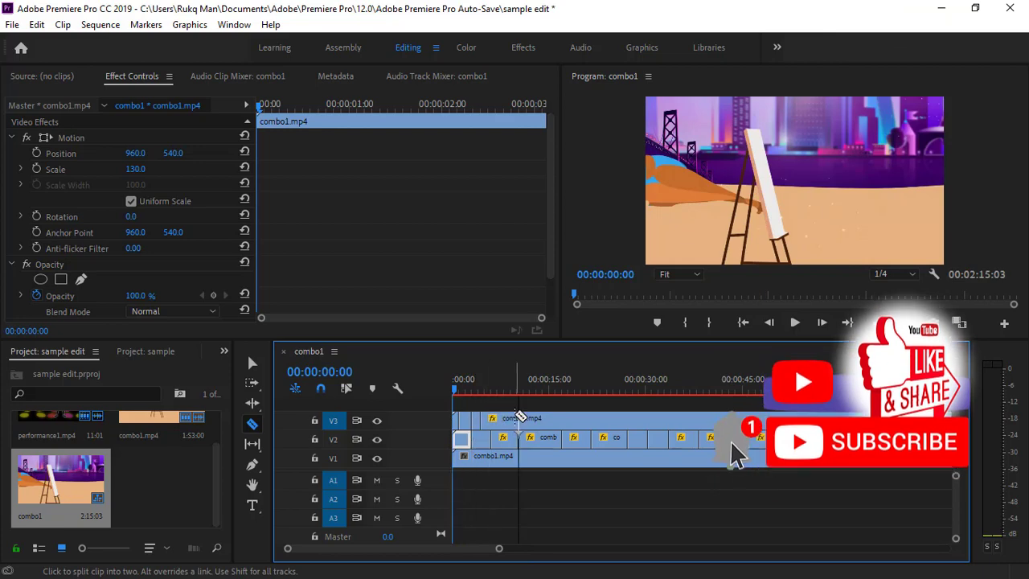
click(504, 418)
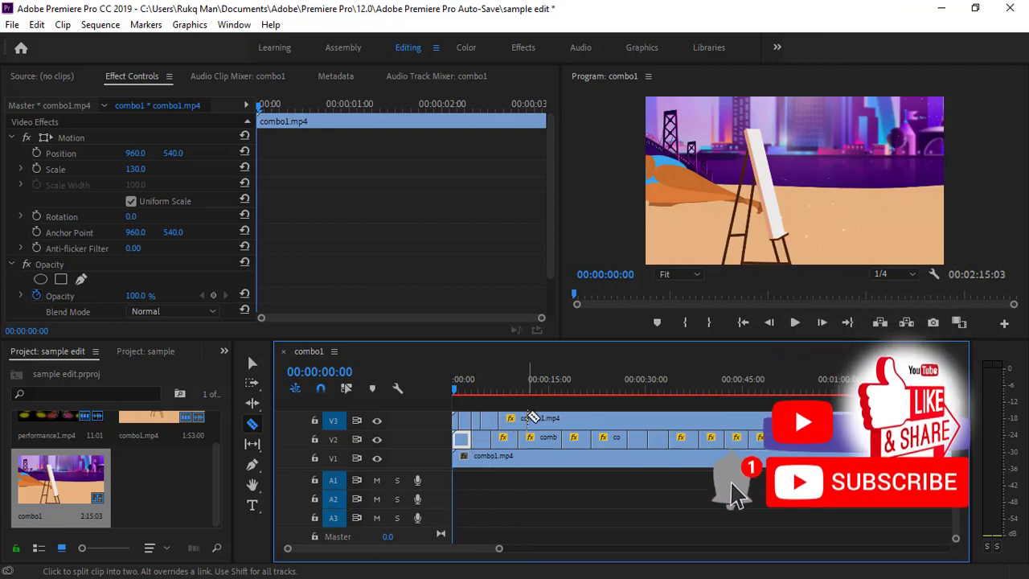
click(550, 418)
click(577, 418)
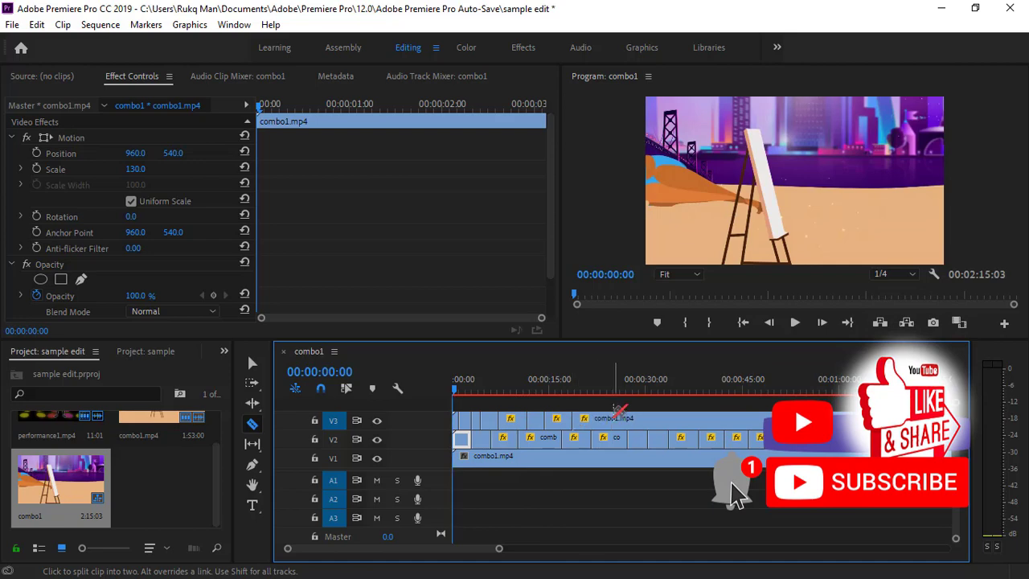
click(609, 418)
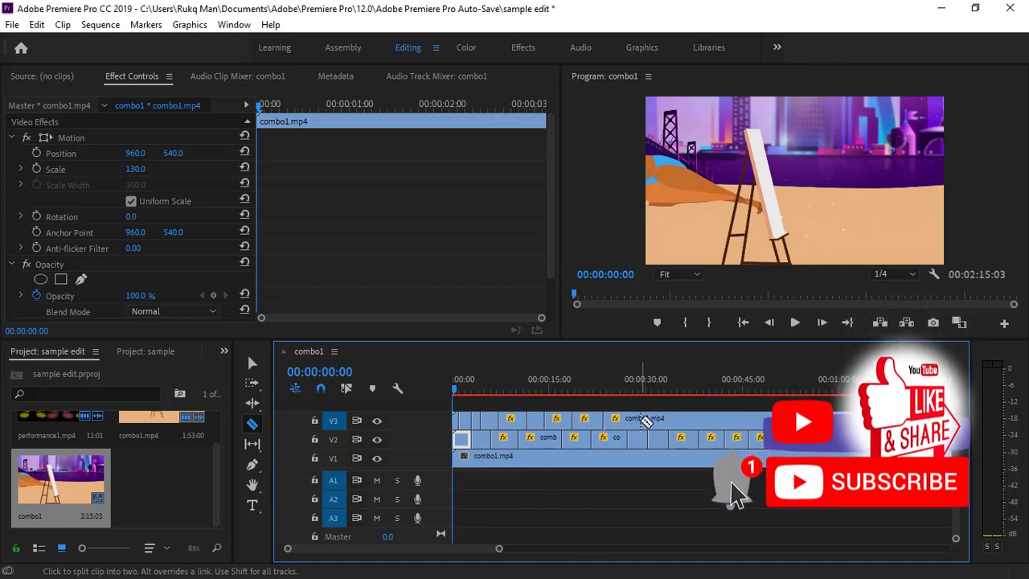
click(658, 419)
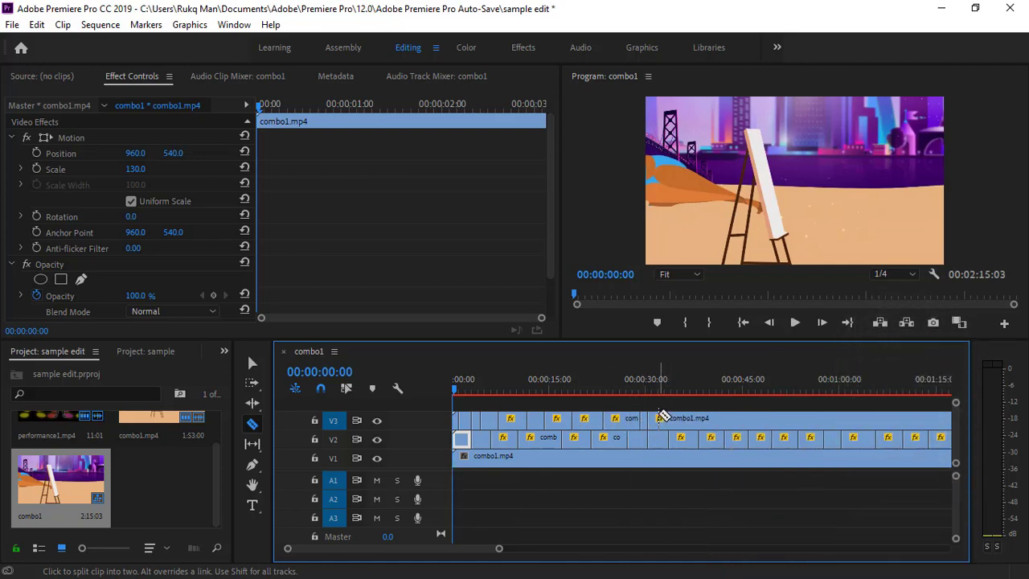
click(686, 418)
click(725, 418)
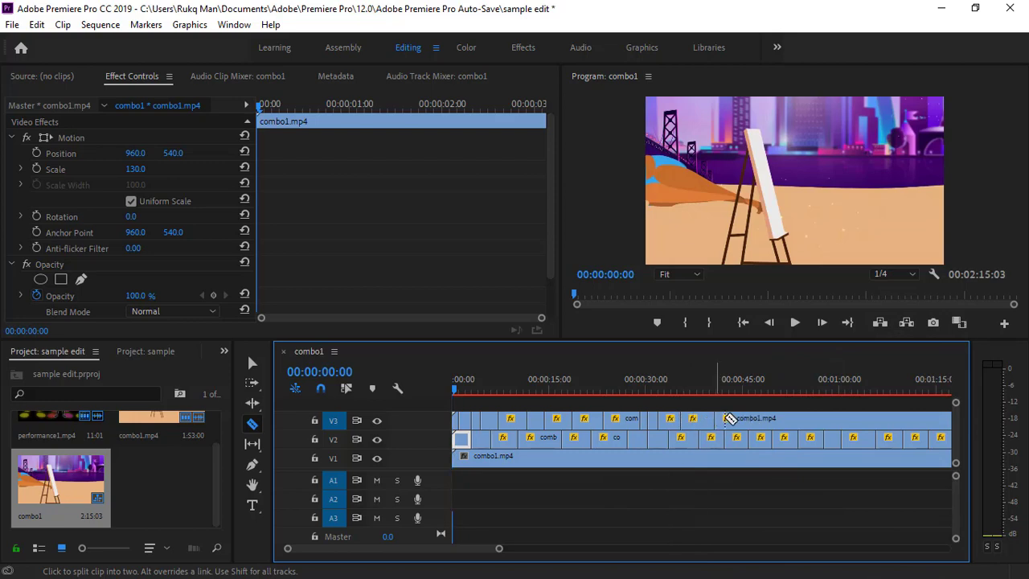
click(737, 418)
click(773, 418)
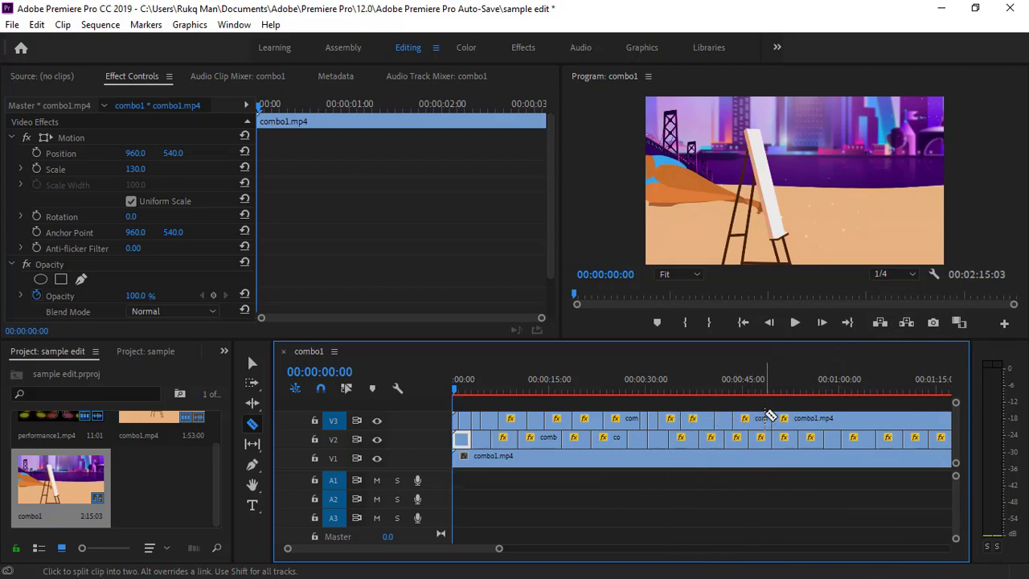
click(792, 418)
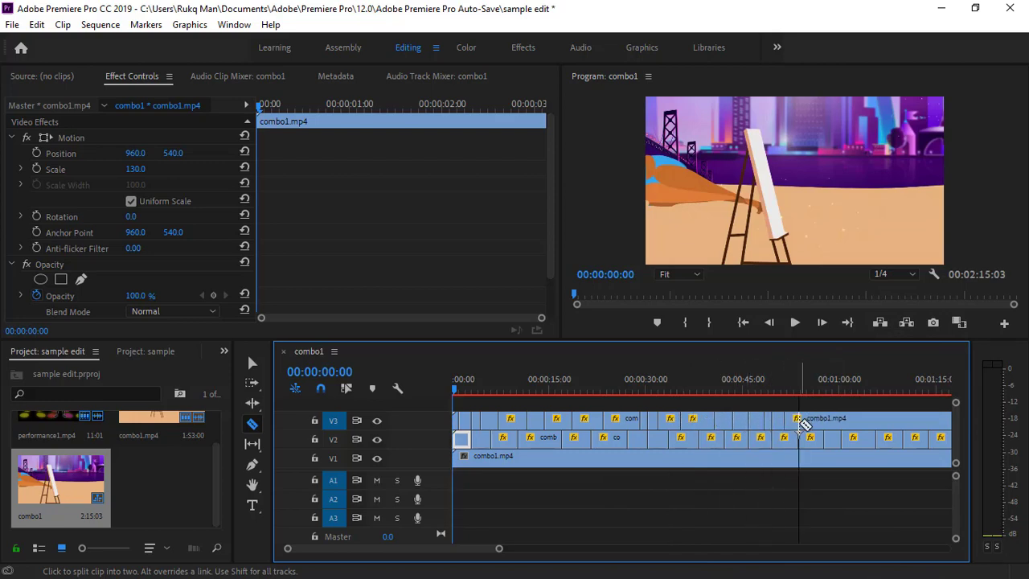
click(816, 418)
click(849, 418)
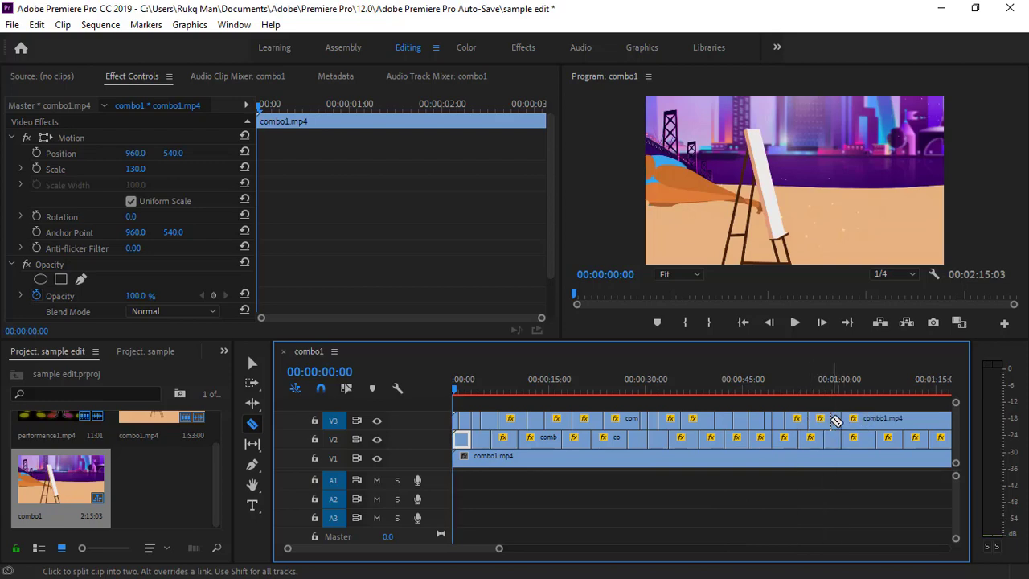
click(860, 418)
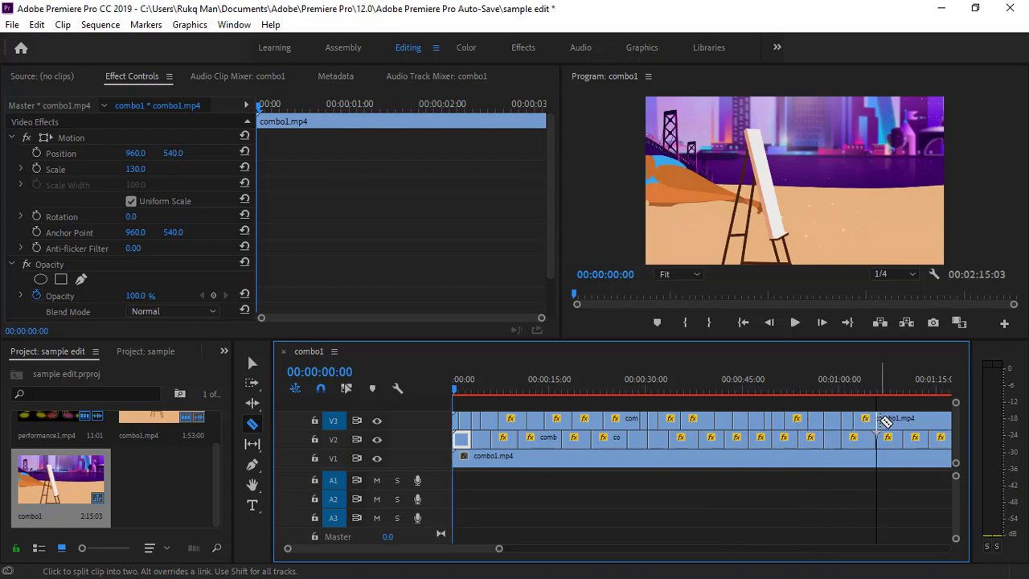
click(895, 419)
click(922, 418)
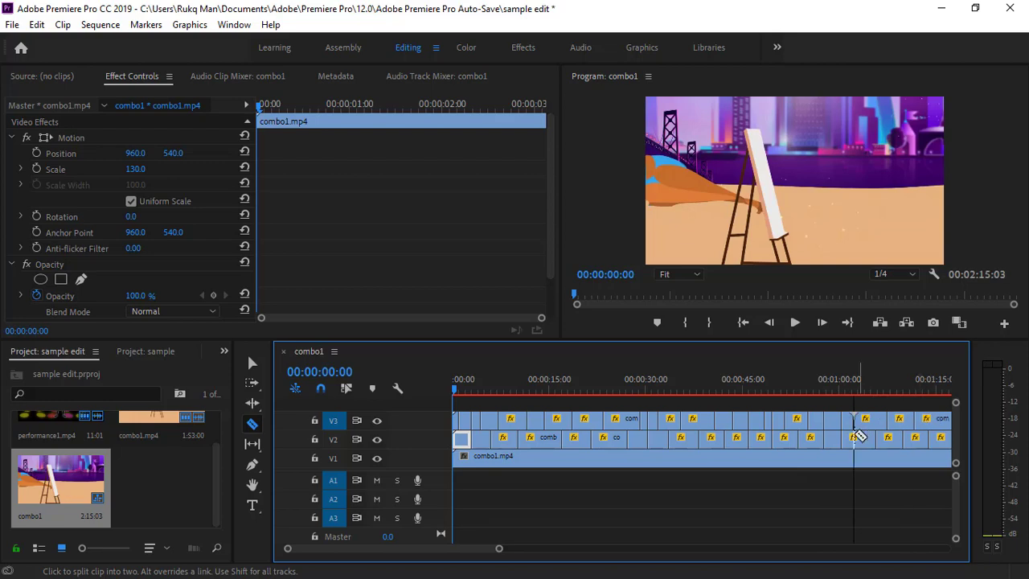
drag(475, 549, 496, 546)
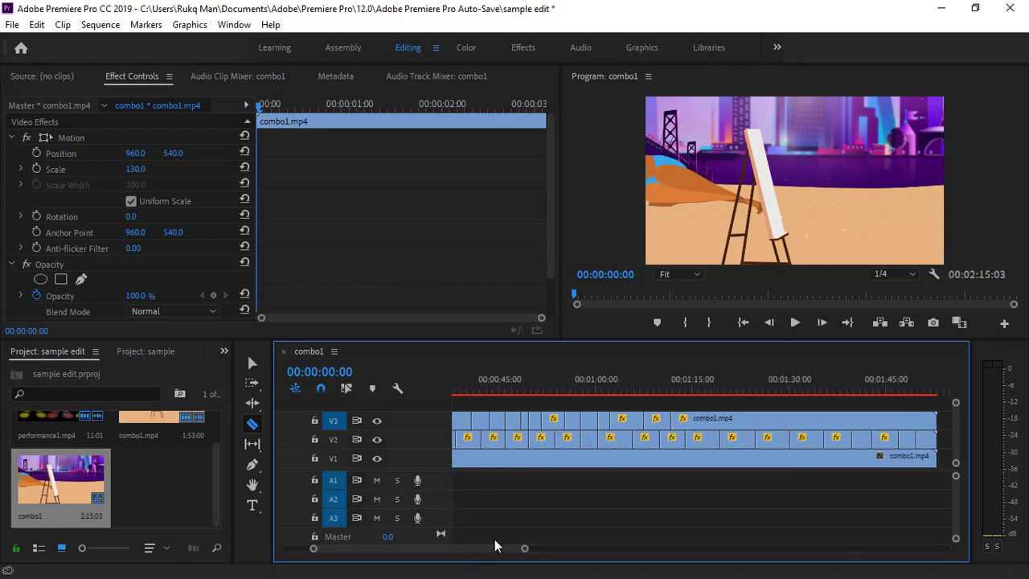
click(708, 418)
click(746, 418)
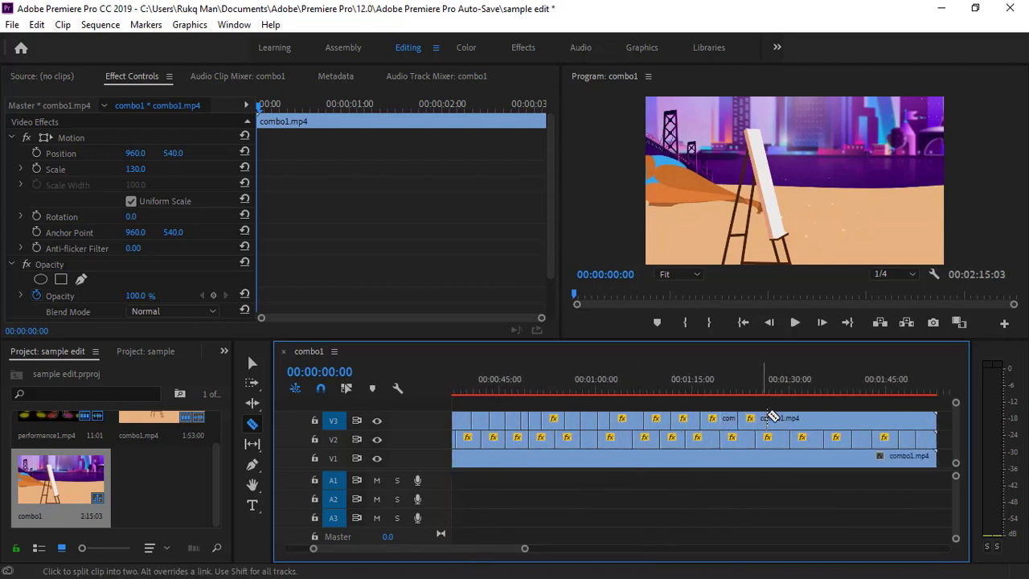
click(780, 418)
click(814, 418)
click(847, 418)
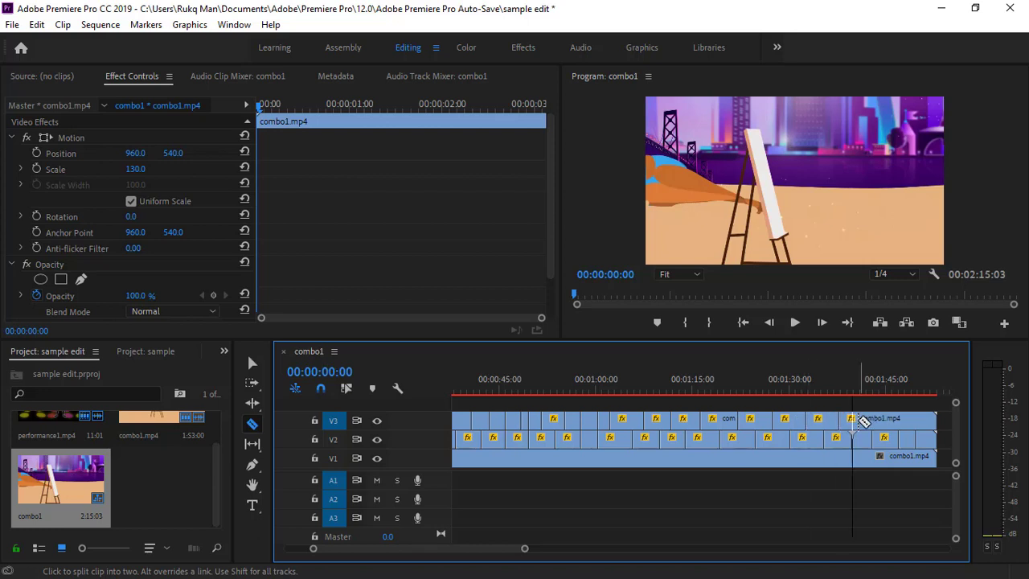
click(881, 418)
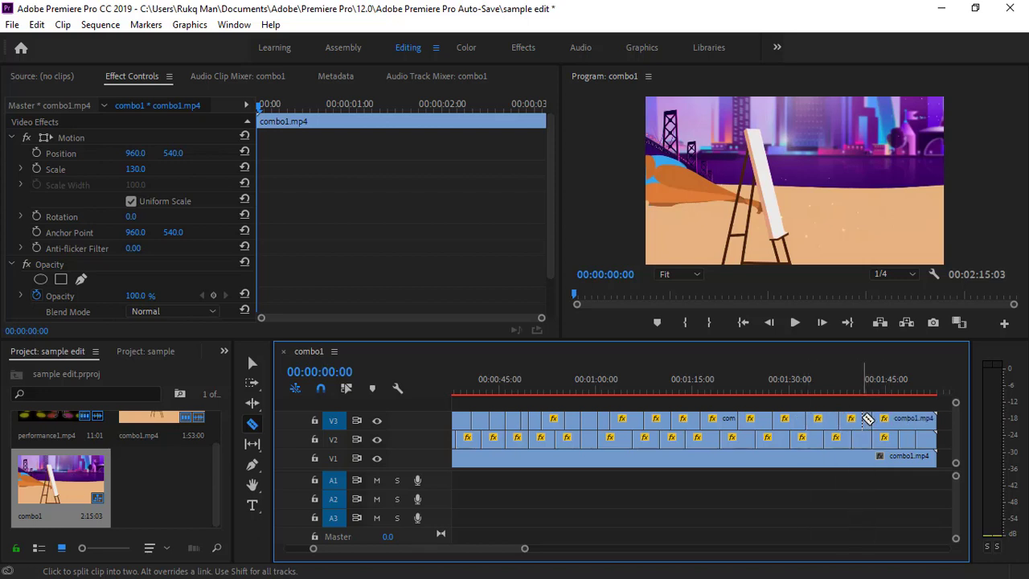
Split the remaining end of the combo1.mp4 clip on V3 at about 00:01:48 and 00:01:51.
click(907, 418)
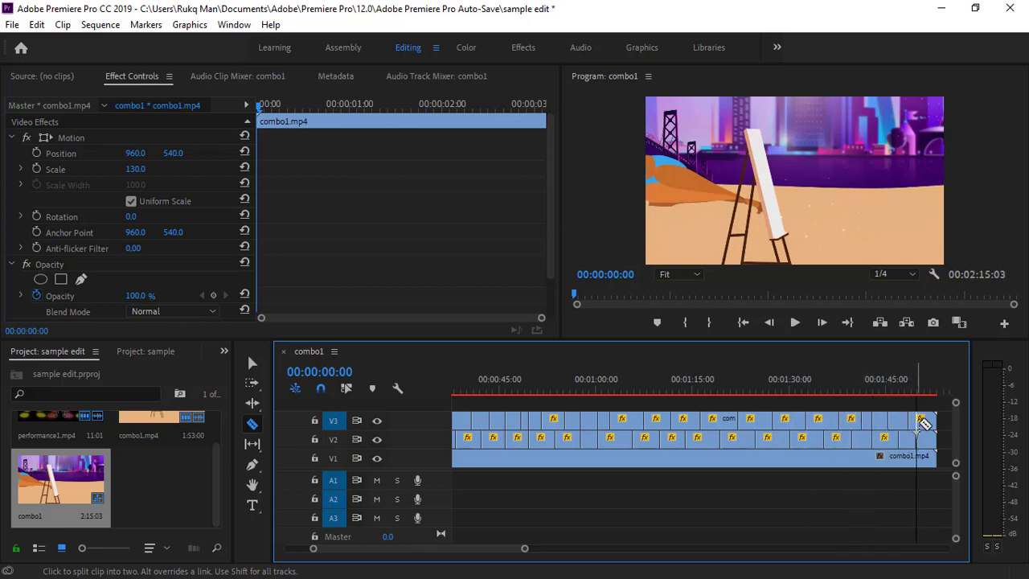
click(925, 418)
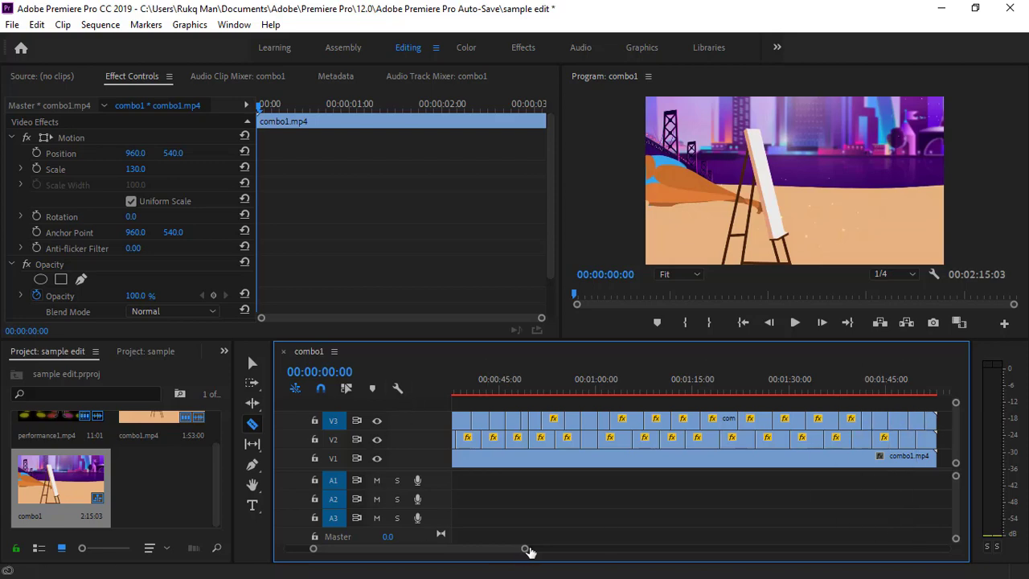
Delete alternating combo1.mp4 segments on V2 and V3 within the first 15 seconds, including the opening segment on each track.
scroll(526, 551, down, 3)
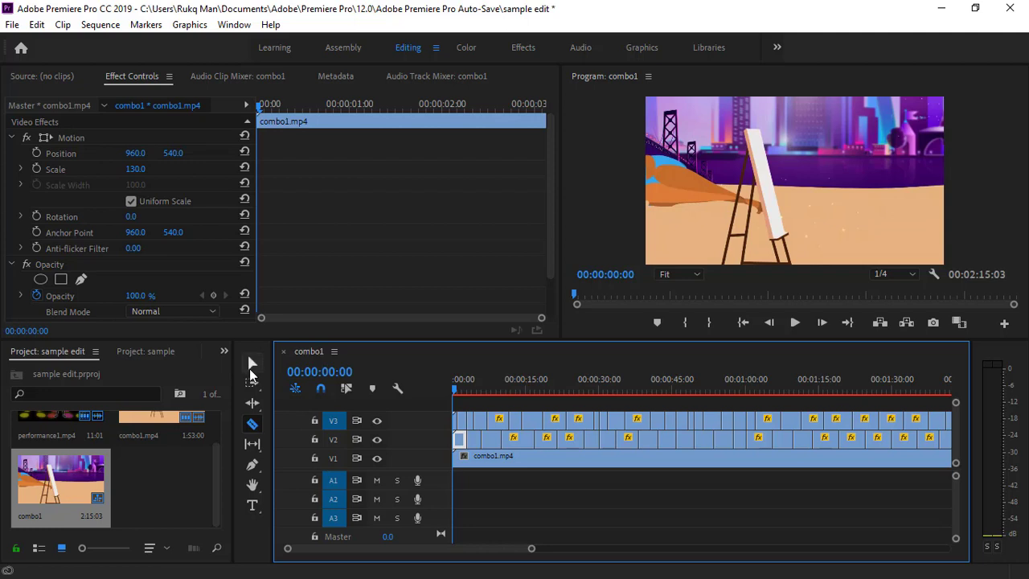
click(250, 367)
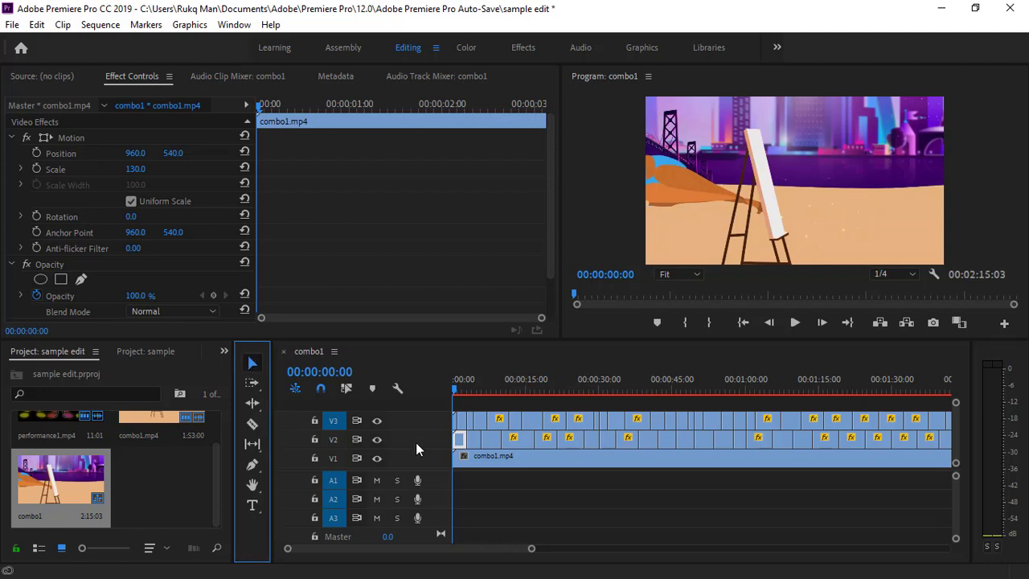
click(461, 441)
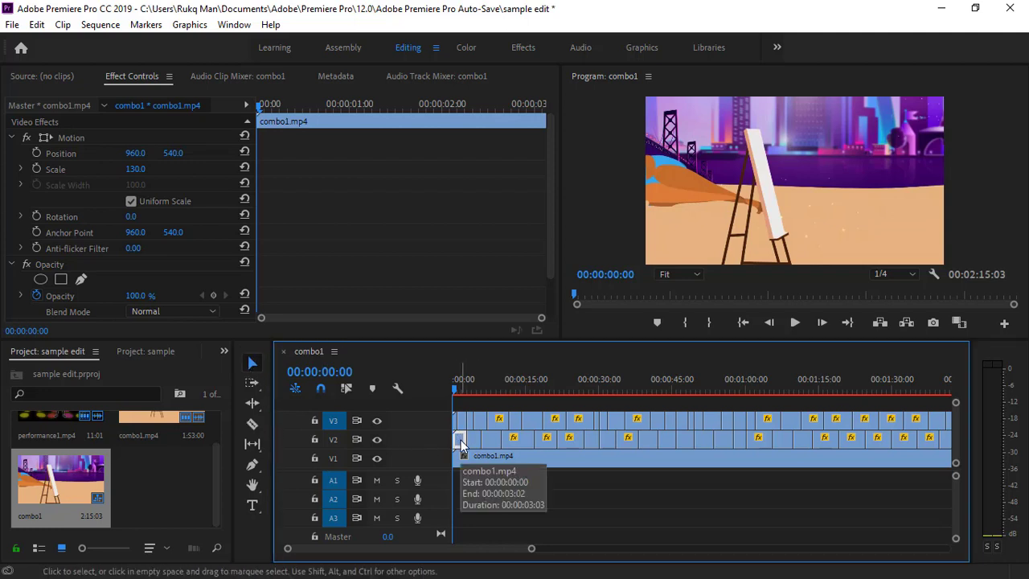
click(458, 438)
drag(455, 422, 455, 393)
click(473, 423)
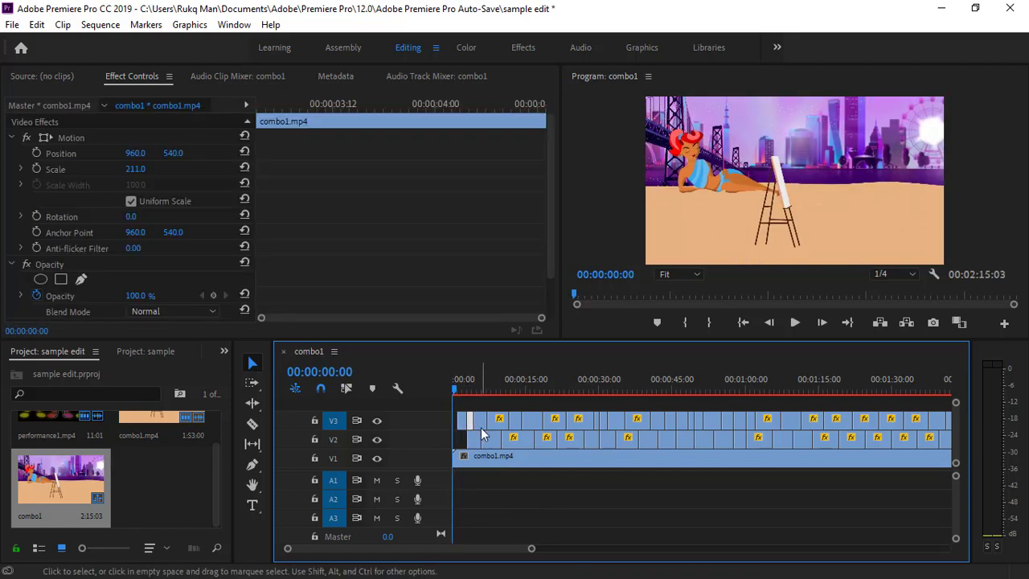
click(480, 424)
click(483, 425)
key(Delete)
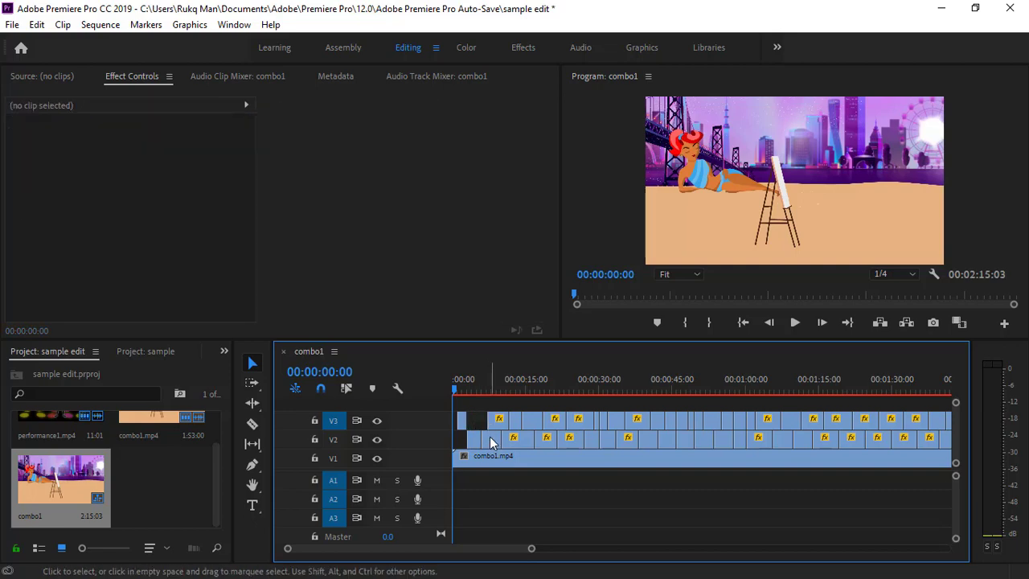
click(490, 436)
key(Delete)
click(515, 421)
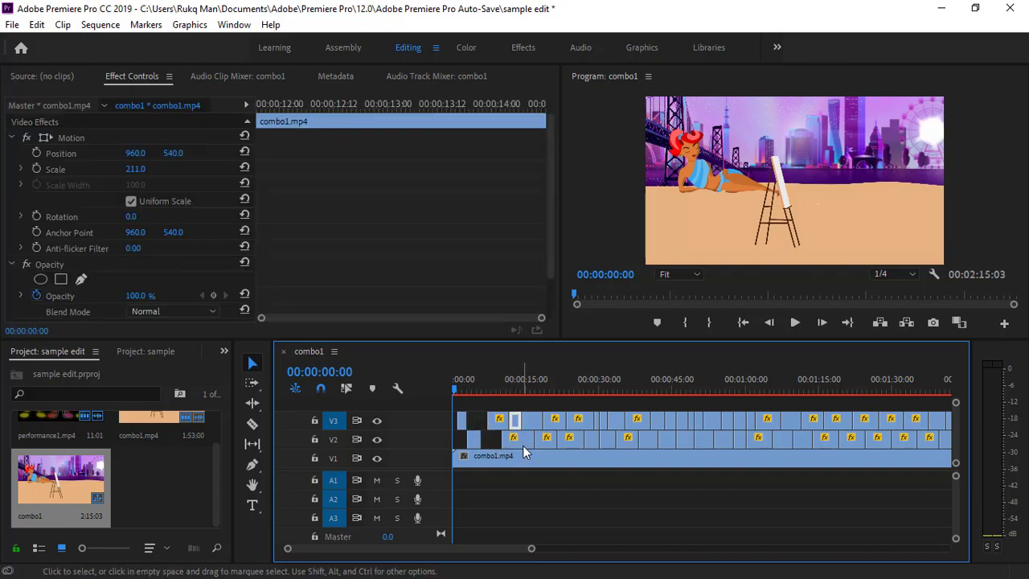
key(Delete)
Delete staggered combo1.mp4 segments on V2 and V3 between about 00:00:17 and 00:00:41, leaving gaps between the kept pieces.
click(549, 436)
key(Delete)
click(553, 420)
key(Delete)
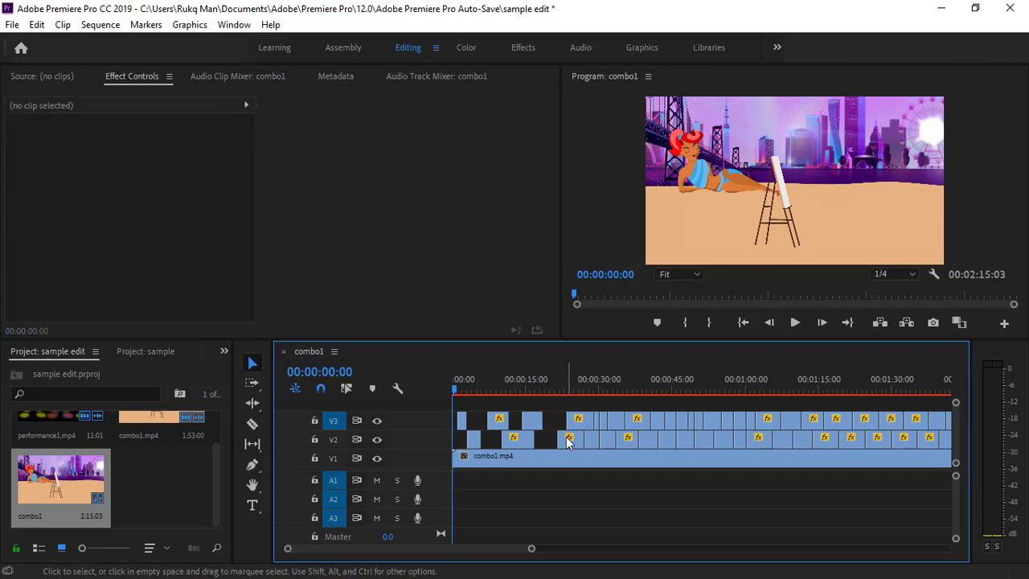
click(571, 437)
key(Delete)
click(596, 420)
key(Delete)
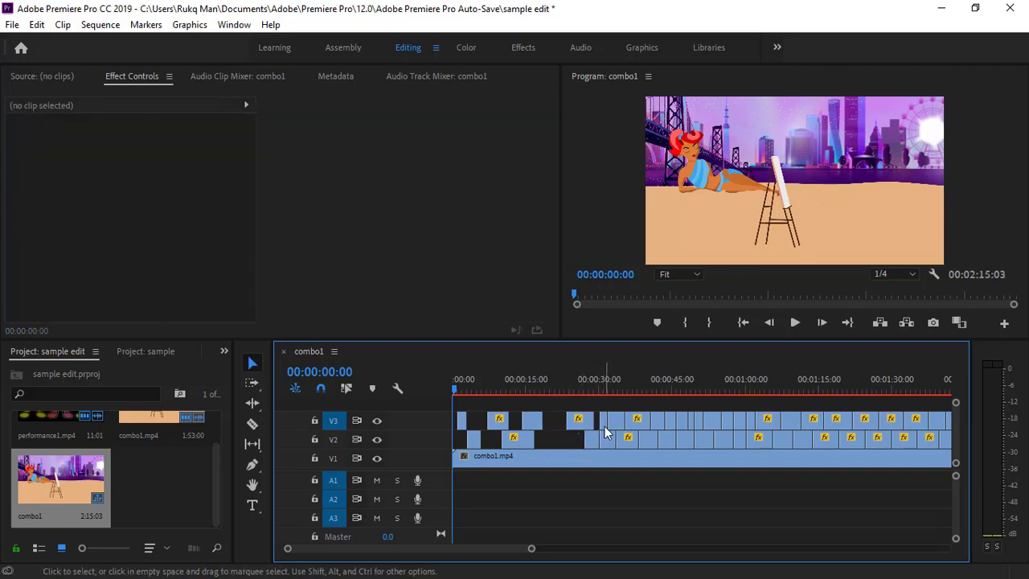
click(596, 439)
key(Delete)
click(636, 420)
key(Delete)
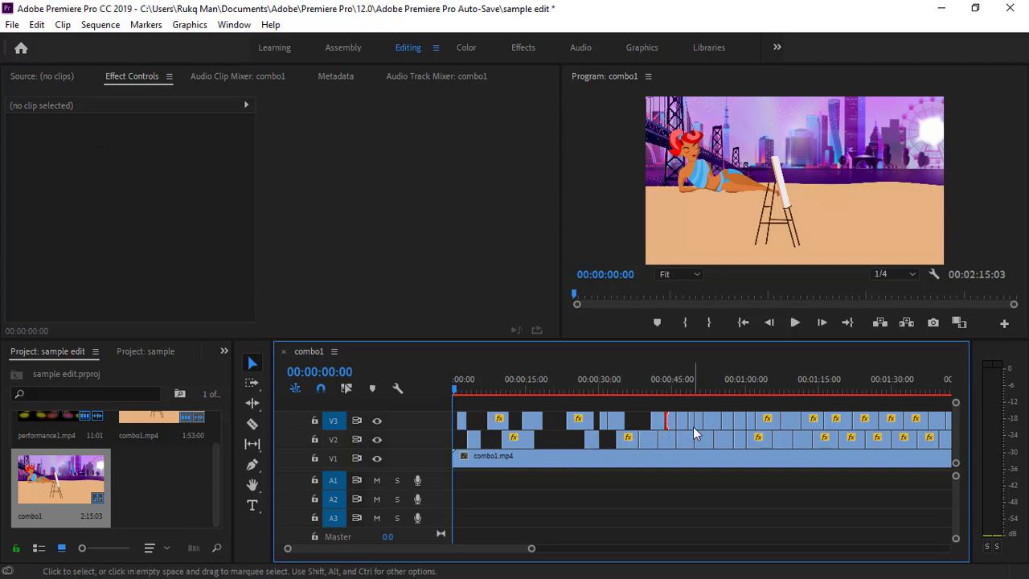
Delete selected combo1.mp4 segments on V2 and V3 between about 00:00:38 and 00:01:00 so the remaining pieces alternate.
click(670, 420)
key(Delete)
click(665, 442)
key(Delete)
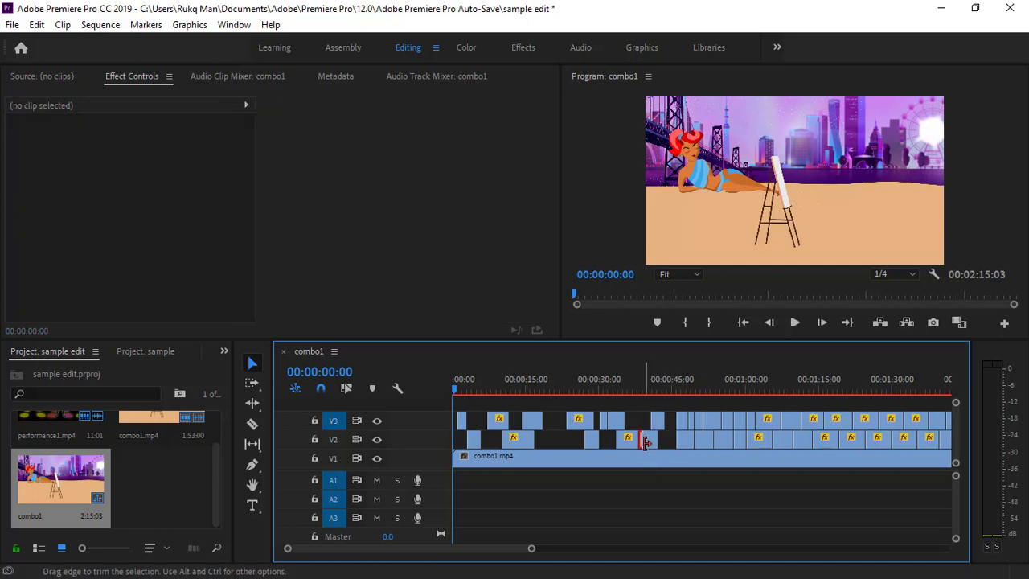
click(647, 443)
key(Delete)
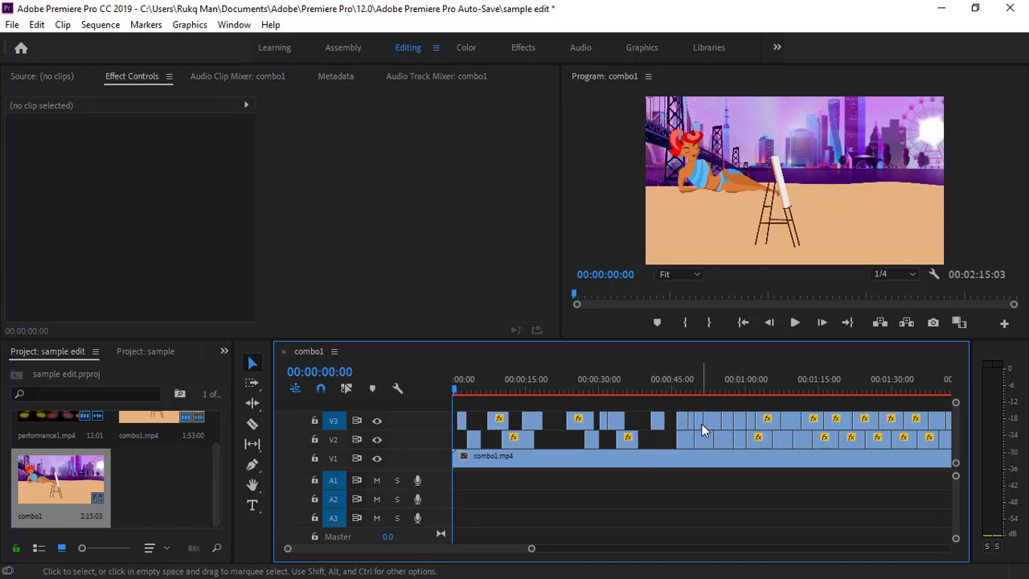
click(693, 423)
key(Delete)
click(705, 444)
key(Delete)
click(727, 421)
key(Delete)
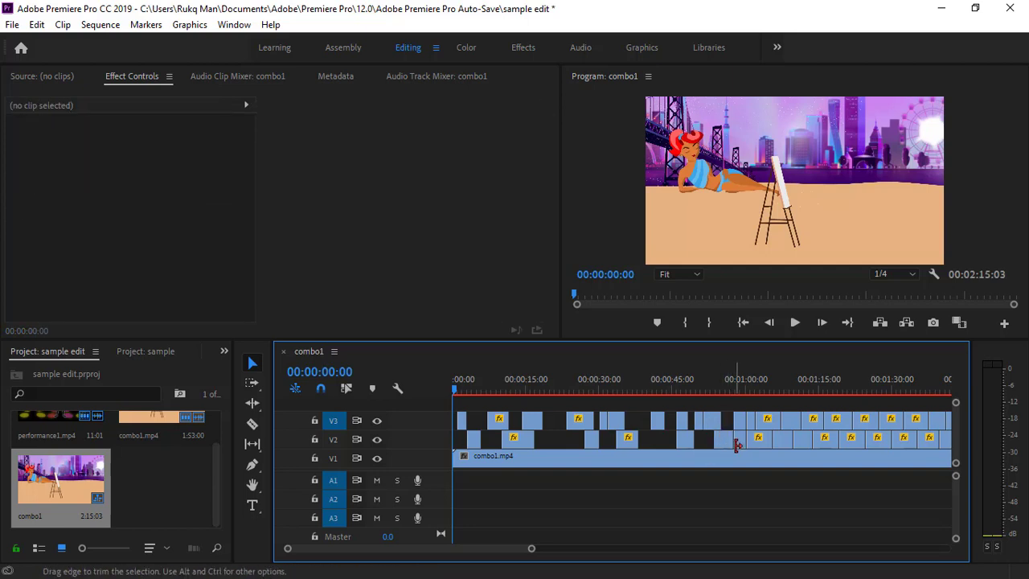
click(742, 444)
key(Delete)
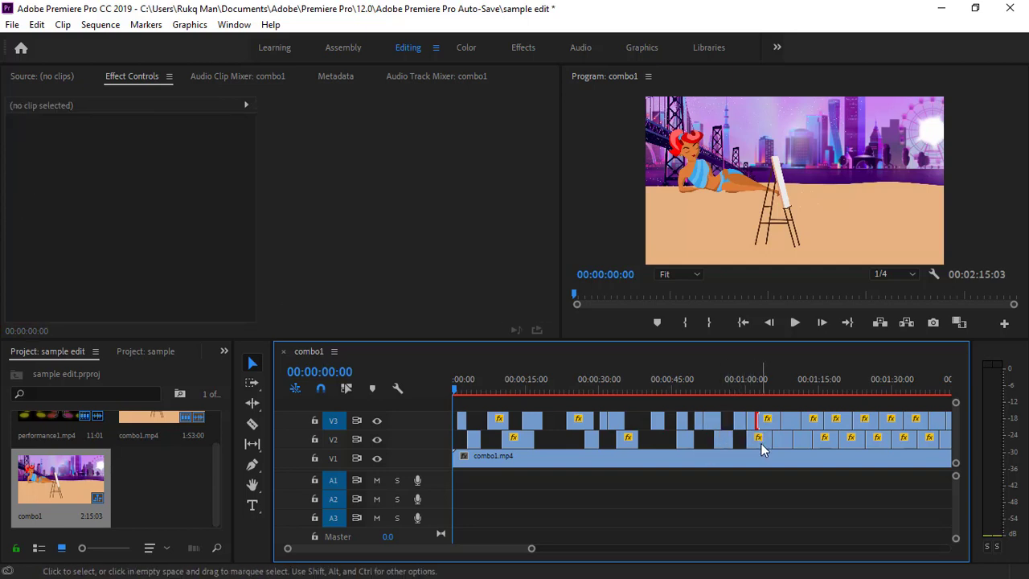
Delete alternating combo1.mp4 segments on V2 and V3 between about 00:01:02 and 00:01:37.
click(770, 421)
key(Delete)
click(784, 440)
key(Delete)
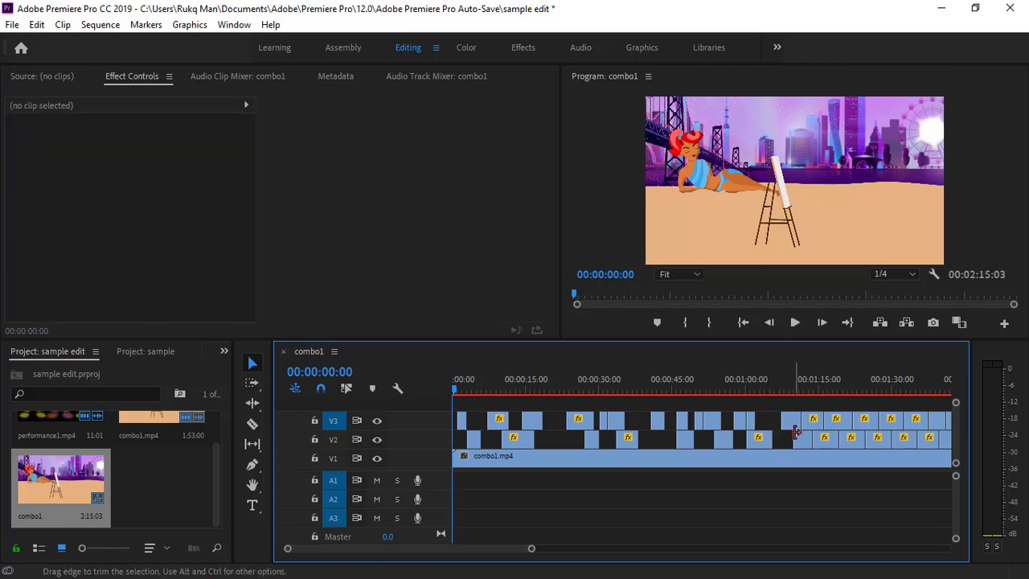
click(812, 424)
key(Delete)
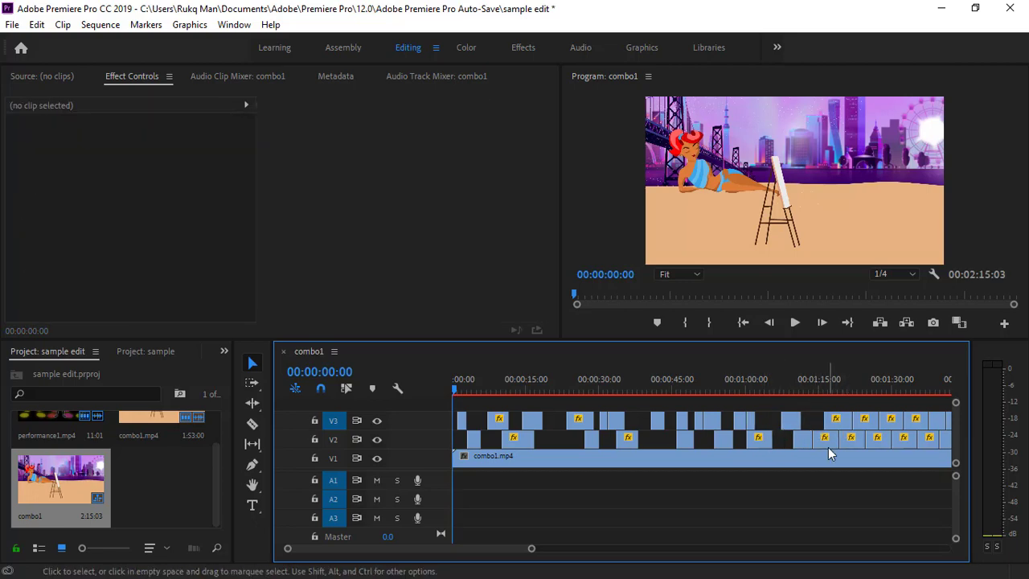
click(831, 442)
key(Delete)
click(855, 441)
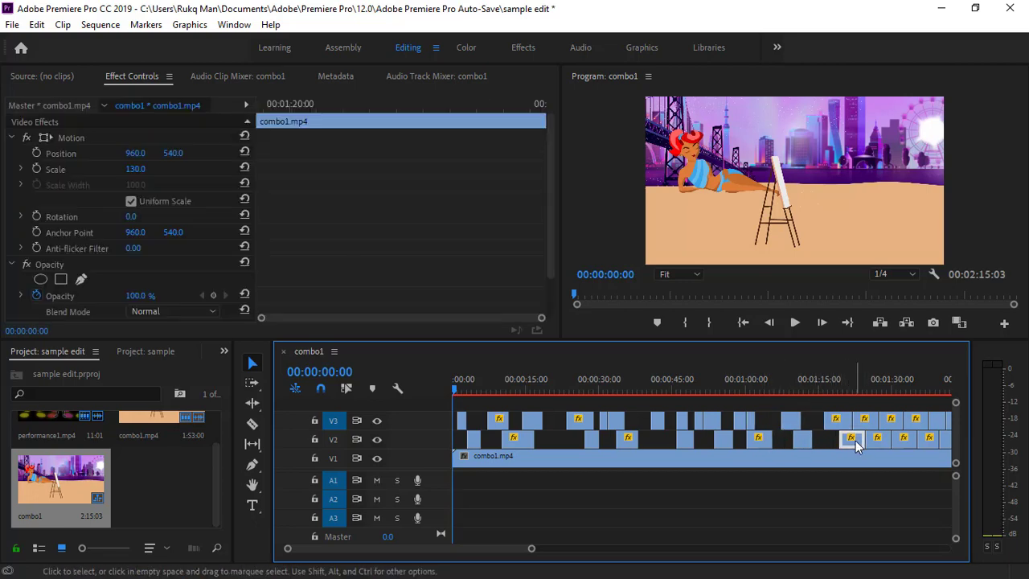
key(Delete)
click(868, 424)
key(Delete)
click(904, 440)
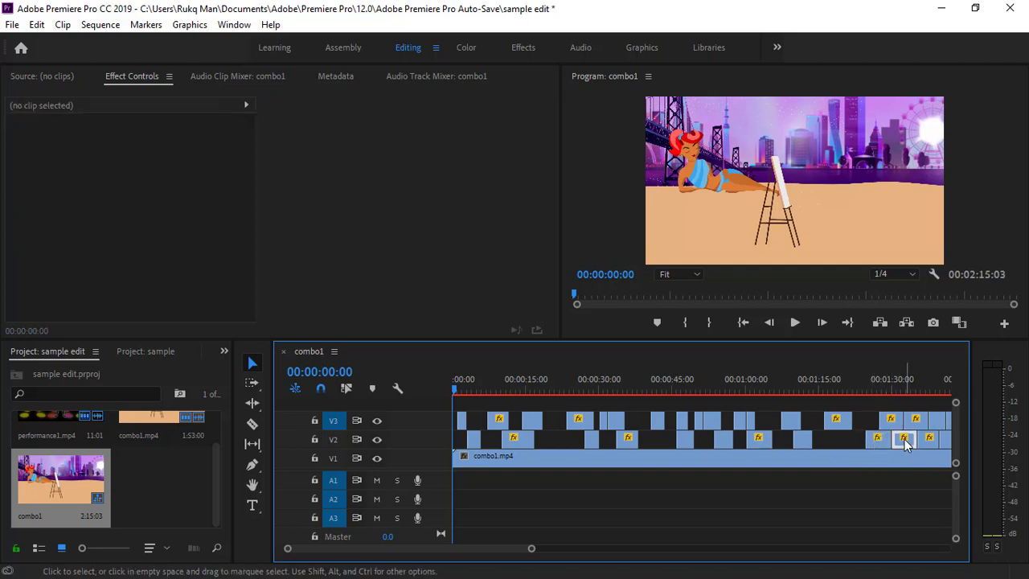
click(913, 424)
key(Delete)
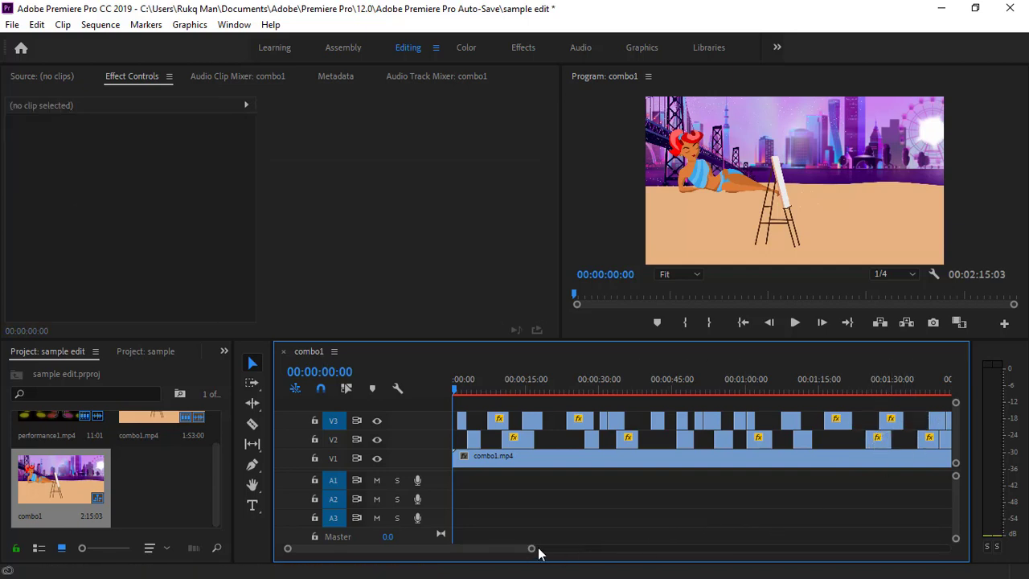
Clear most of the short combo1.mp4 segments on V2 and V3 from about 00:01:40 to the end, keeping one near 00:01:46 on V3.
drag(532, 553, 553, 546)
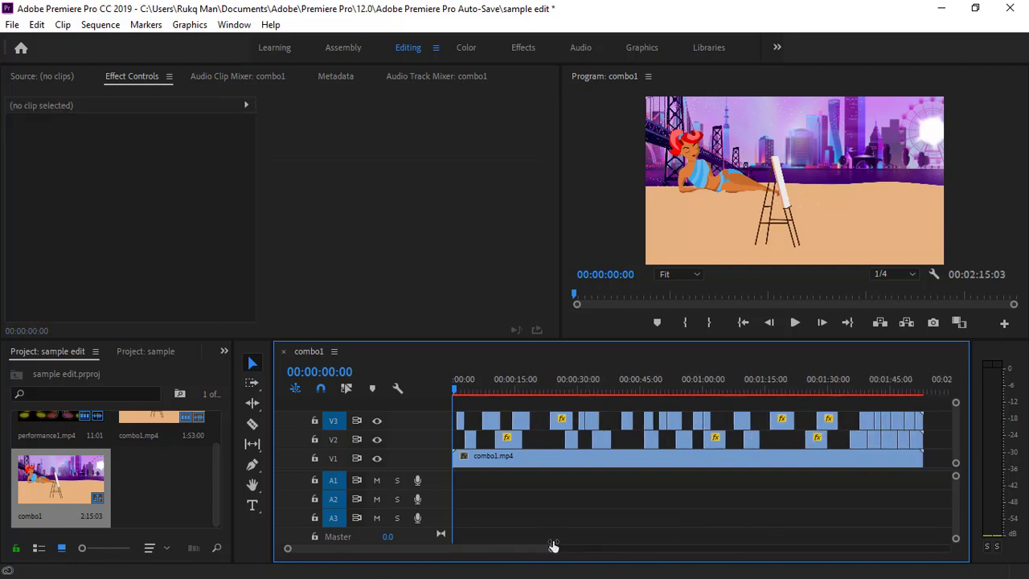
click(878, 426)
key(Delete)
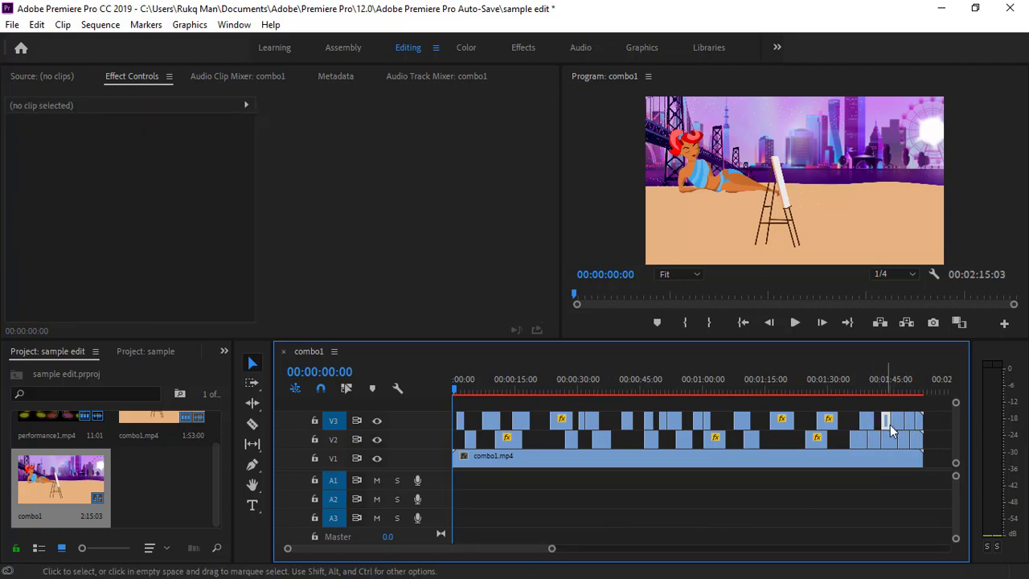
click(904, 442)
key(Delete)
click(889, 440)
key(Delete)
click(874, 444)
key(Delete)
click(921, 434)
key(Delete)
click(922, 425)
key(Delete)
click(909, 427)
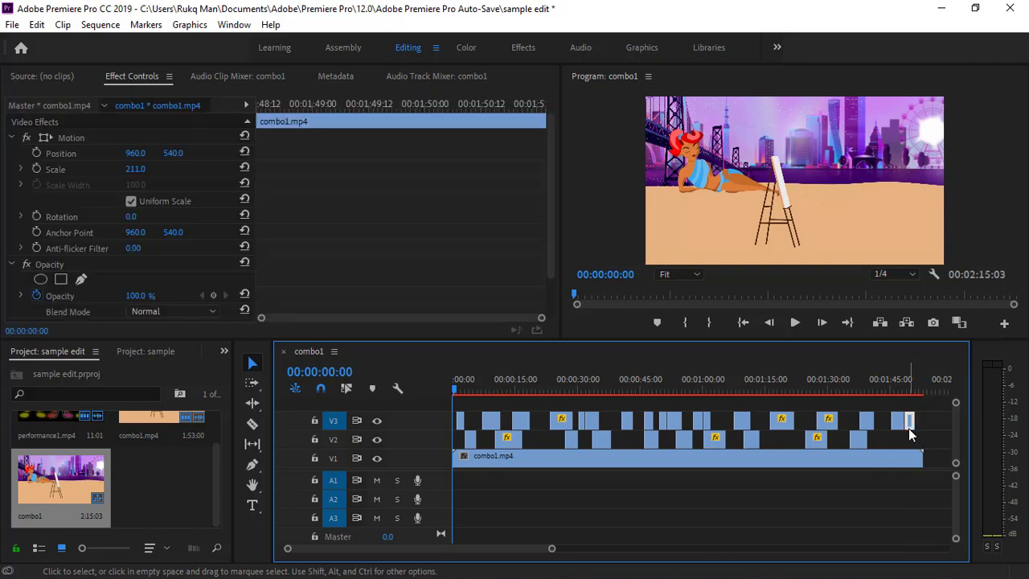
key(Delete)
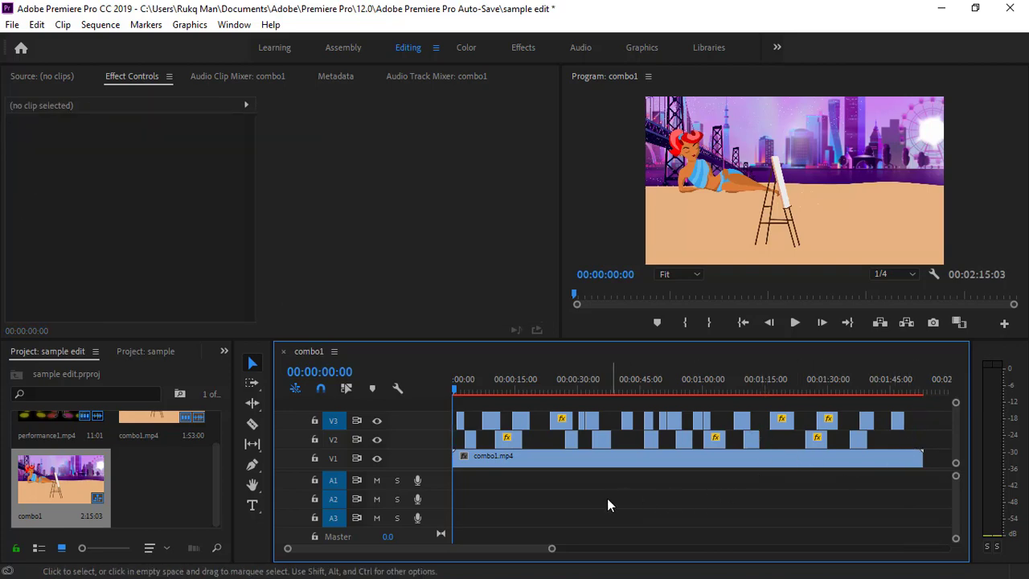
Play the edit from the sequence start to about 00:00:41 to review the switching between framings.
drag(556, 550, 606, 546)
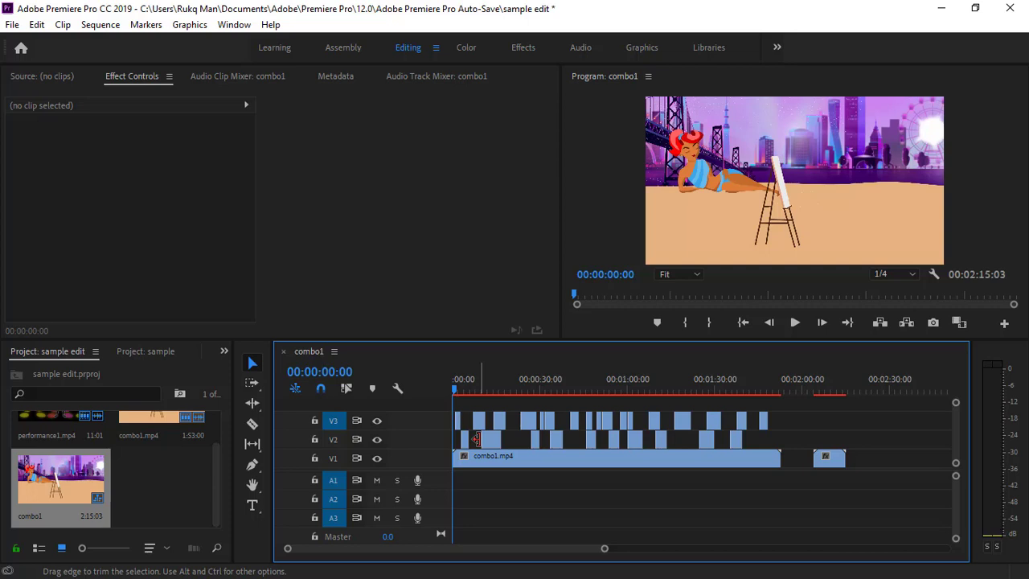
click(796, 323)
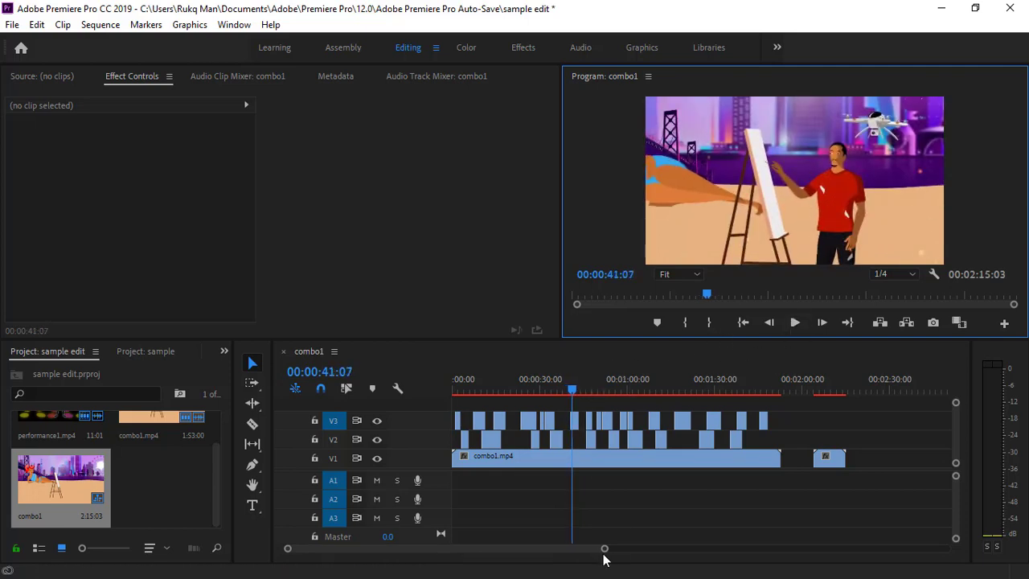
Move performance1.mp4 from V1 to a new track V4 at about 00:00:35 and trim its start slightly.
drag(607, 550, 585, 550)
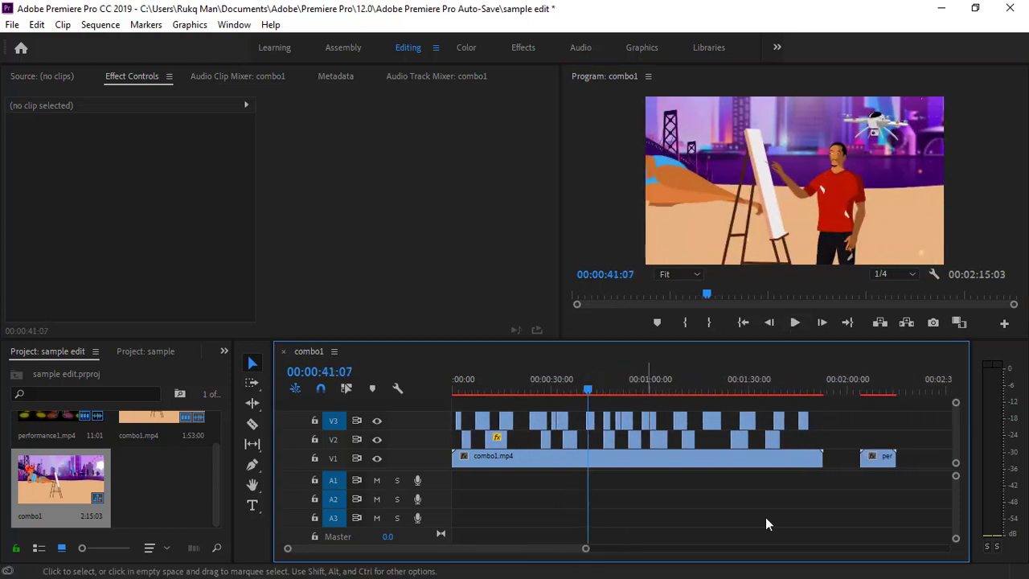
drag(876, 460, 584, 402)
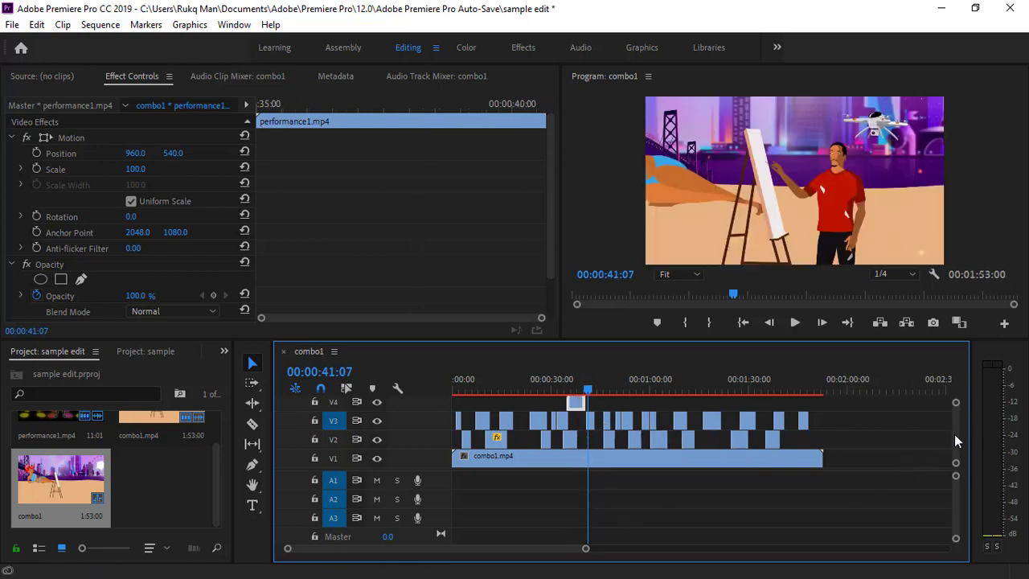
scroll(954, 434, up, 2)
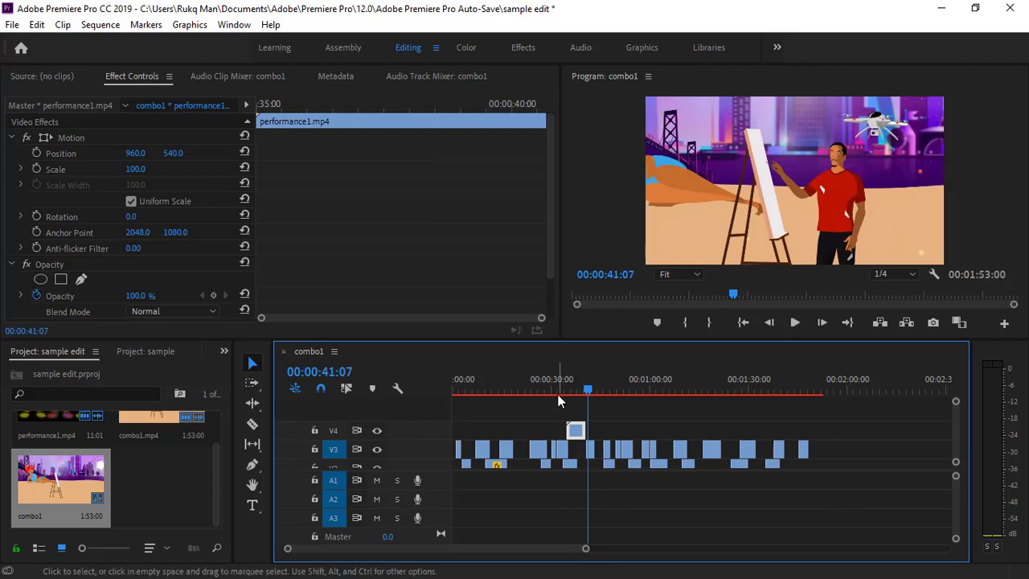
drag(574, 427, 576, 432)
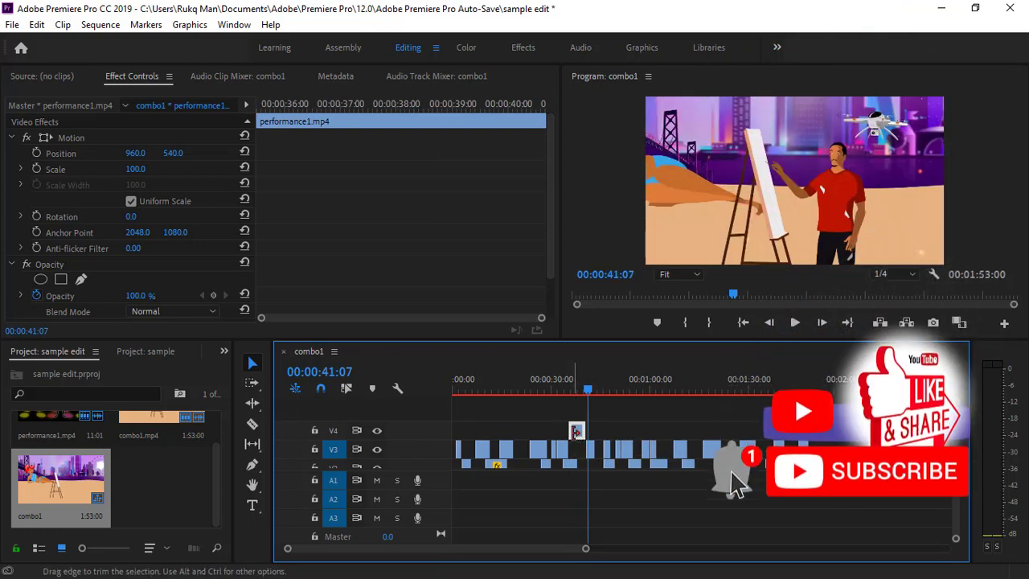
Preview the performance1.mp4 section and trim the clip's start on V4 to 00:00:37:02.
click(563, 393)
key(space)
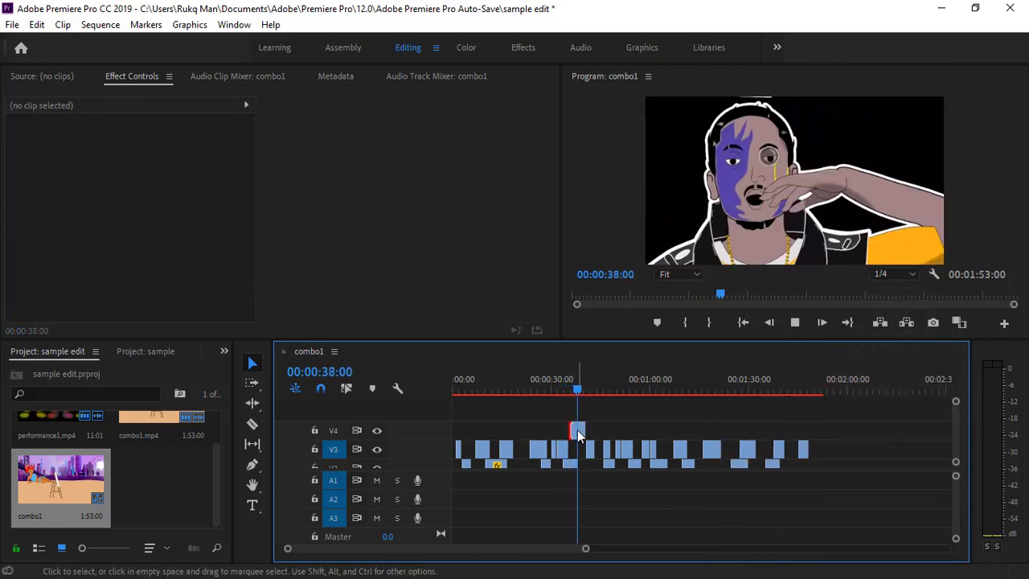
drag(576, 395, 577, 385)
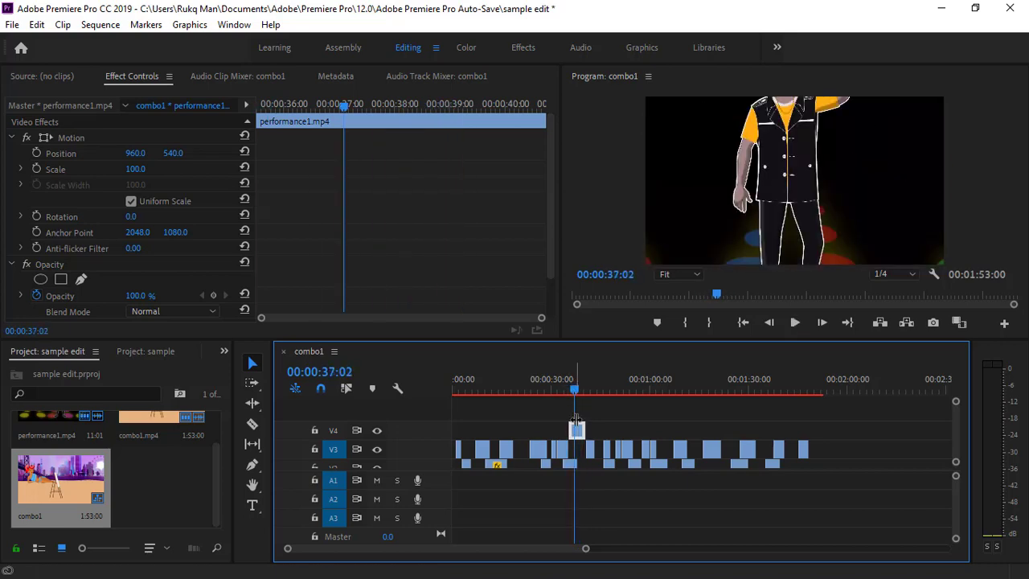
drag(574, 429, 578, 428)
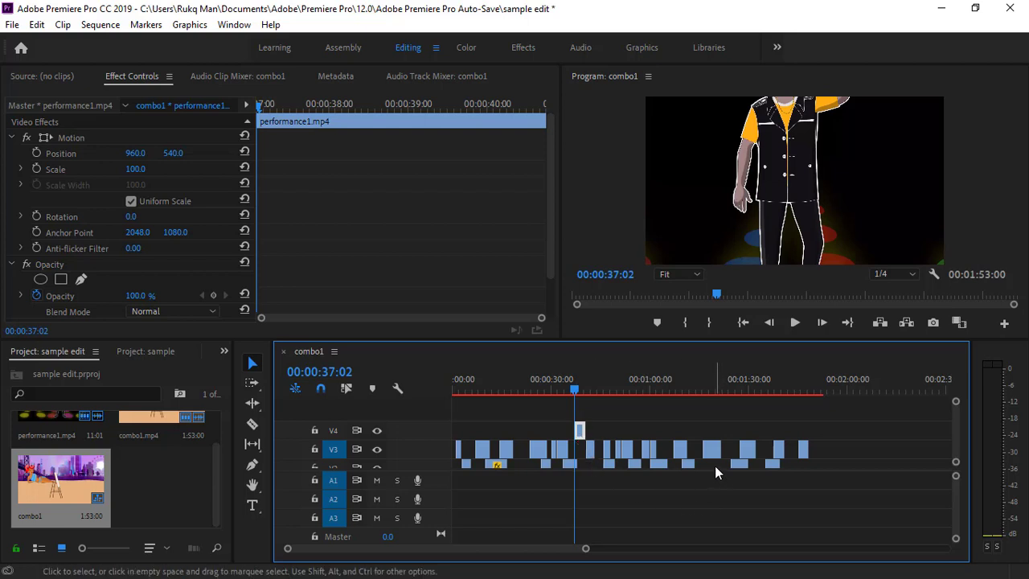
Shorten performance1.mp4 on V4 further, shift it to start at about 00:00:35, and preview it from about 00:00:34.
key(Right)
key(Right)
key(Right)
key(Right)
key(Right)
key(Right)
key(Right)
key(Right)
key(Right)
key(Right)
key(Right)
key(Right)
key(Right)
key(Right)
key(Right)
key(Right)
key(Right)
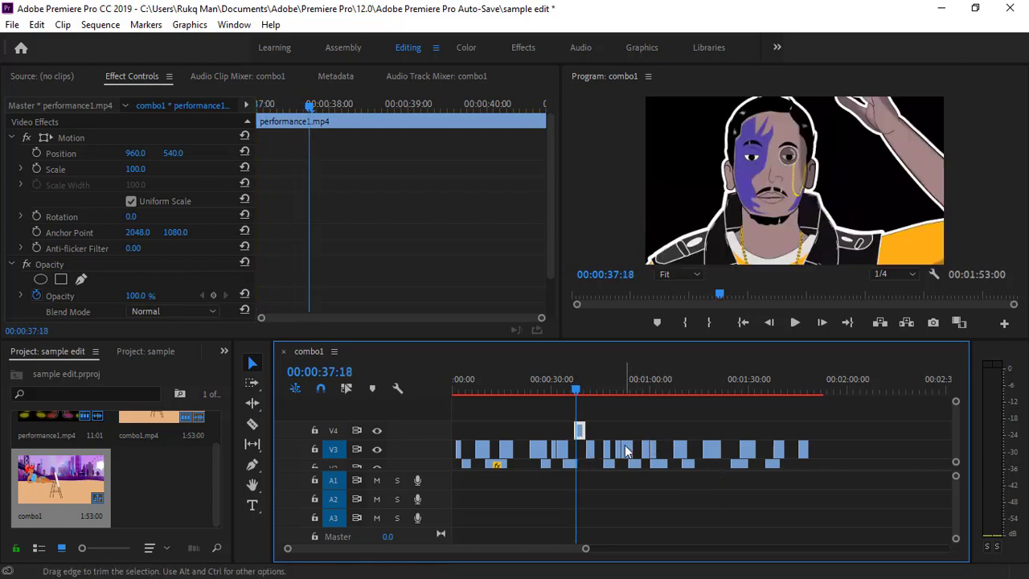
drag(574, 429, 572, 441)
click(567, 388)
key(space)
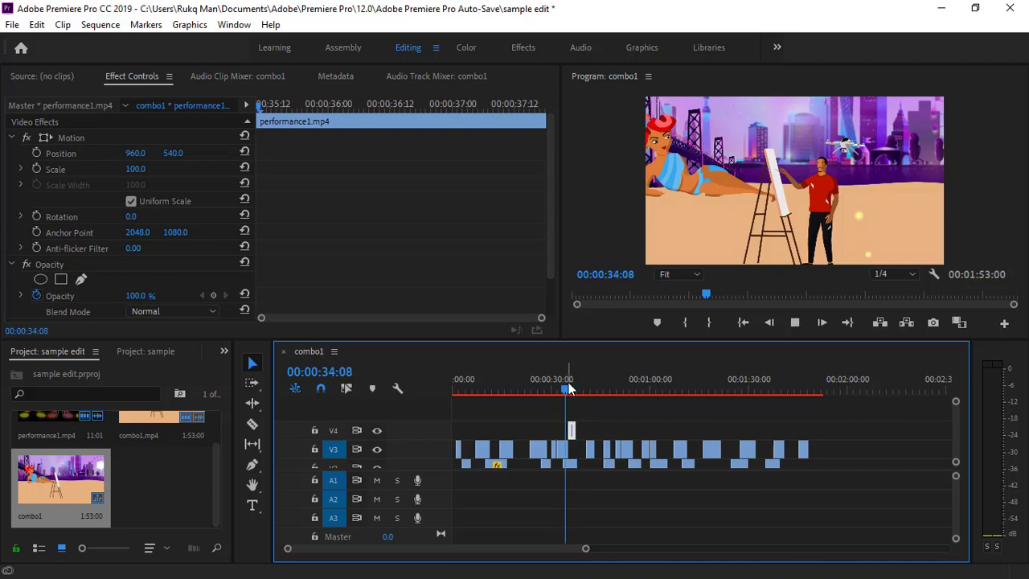
Play the combo1 sequence from 00:00:34:08 to about 00:00:39:17 to check the performance1.mp4 overlay on V4.
key(space)
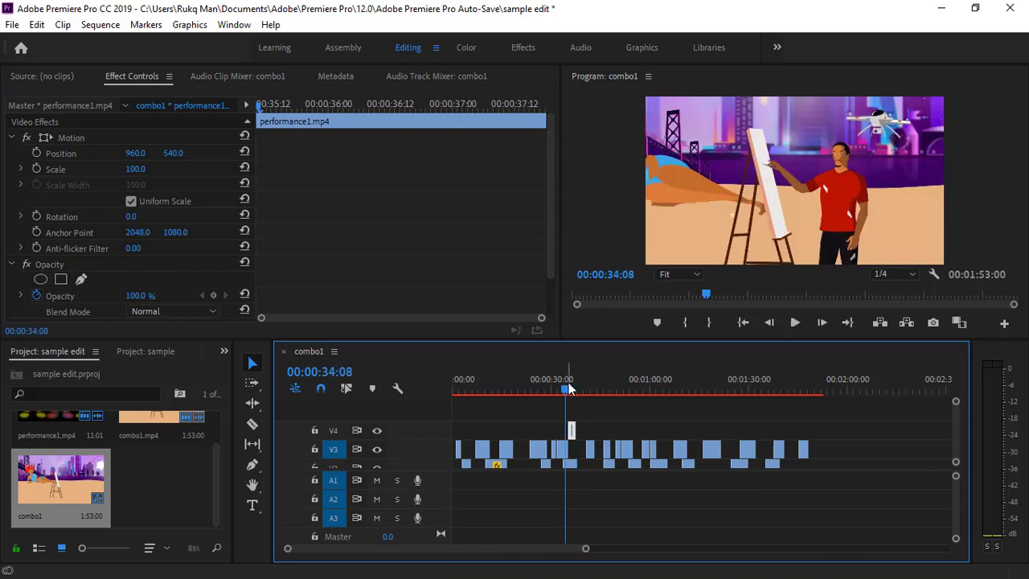
key(space)
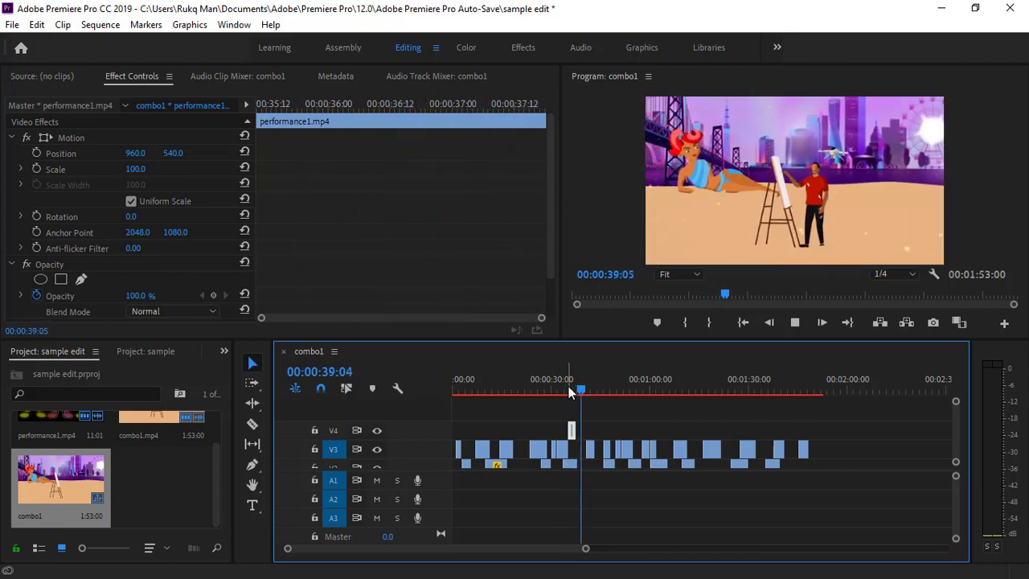
key(space)
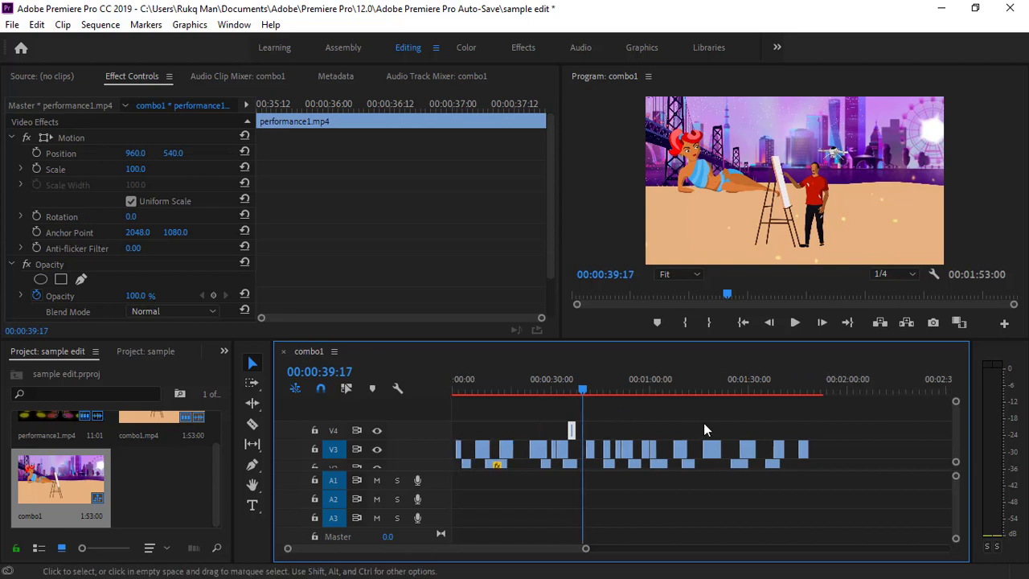
Bring the full combo1 sequence with tracks V1 to V4 into view and resume playback from 00:00:39:17.
drag(586, 548, 618, 549)
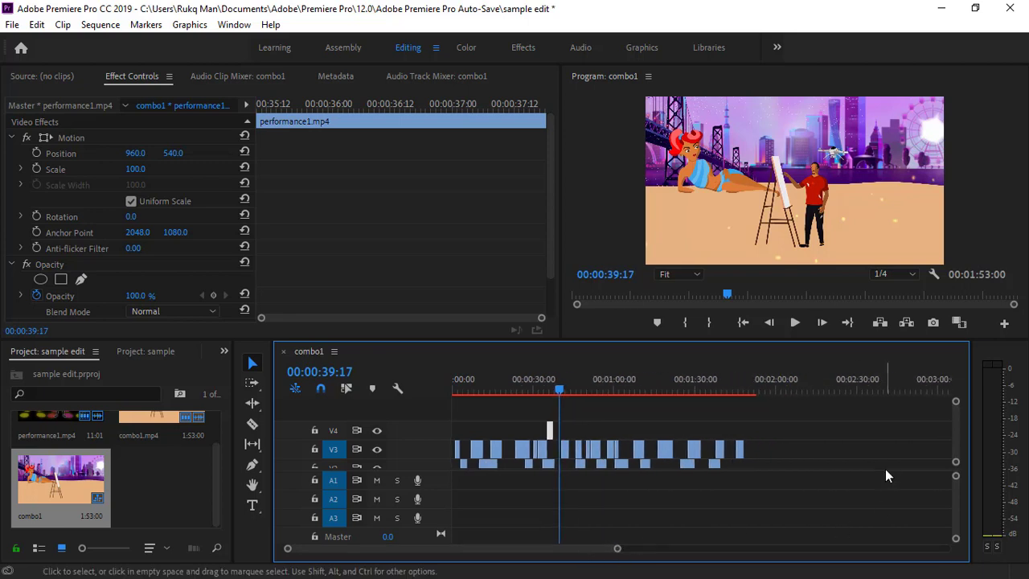
scroll(958, 420, down, 2)
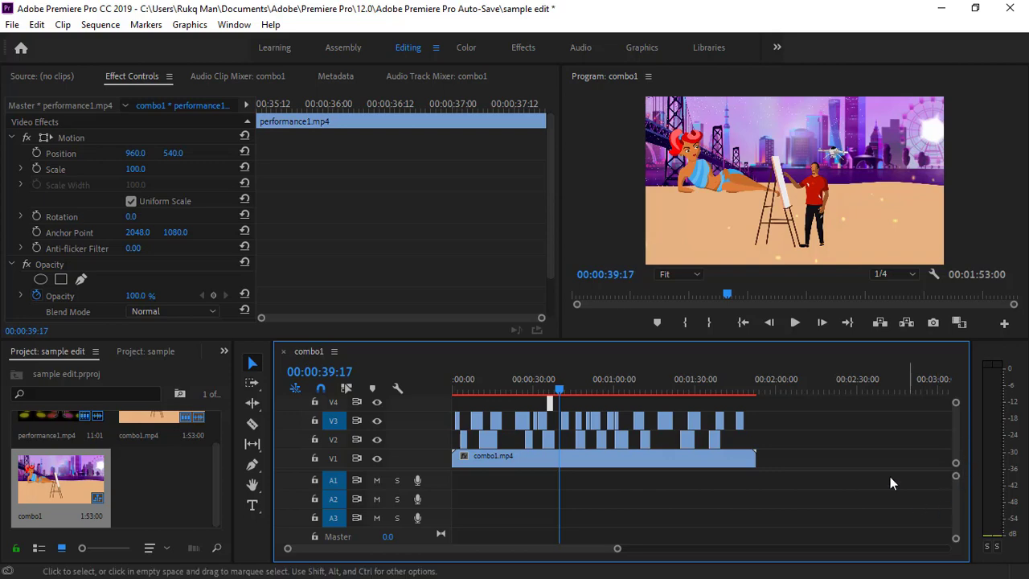
click(791, 322)
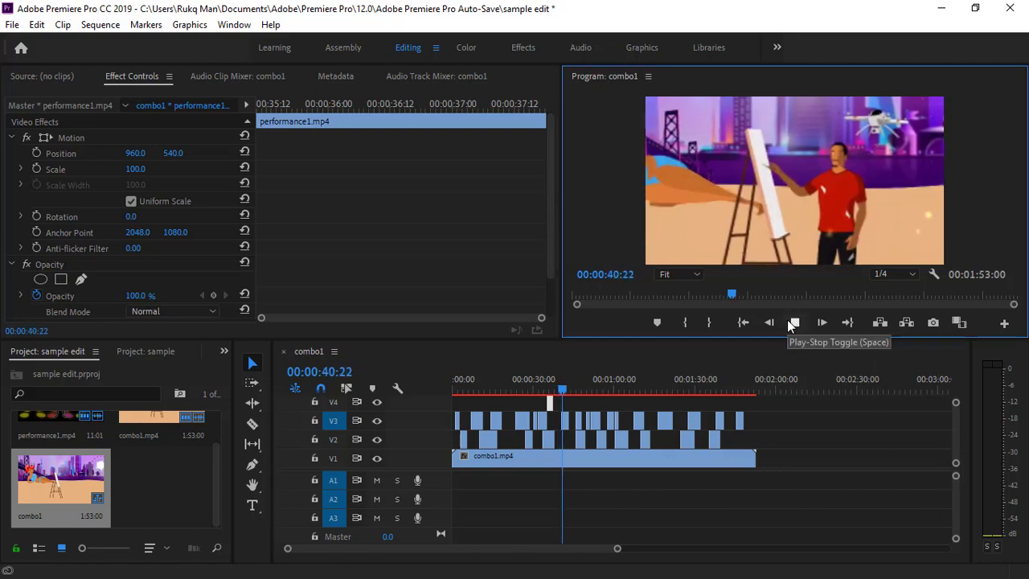